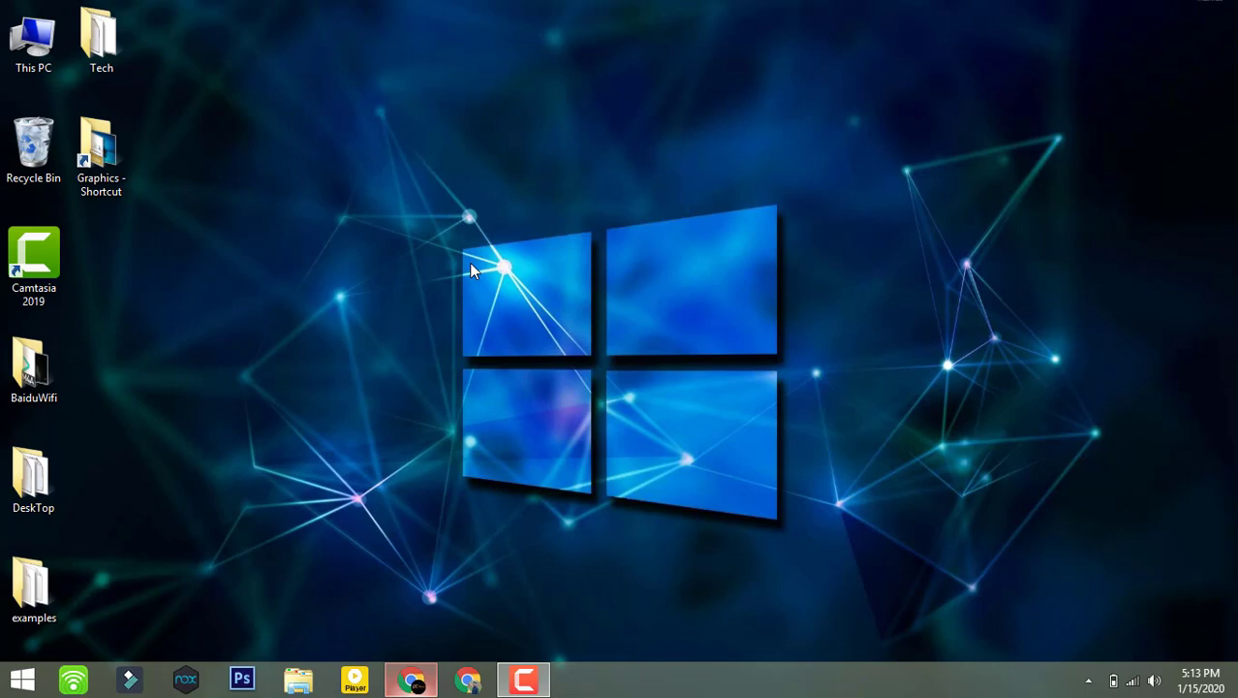
# Switch to the Chrome window with Instagram and like the feed photo of the stone bridge over the stream
pyautogui.click(417, 676)
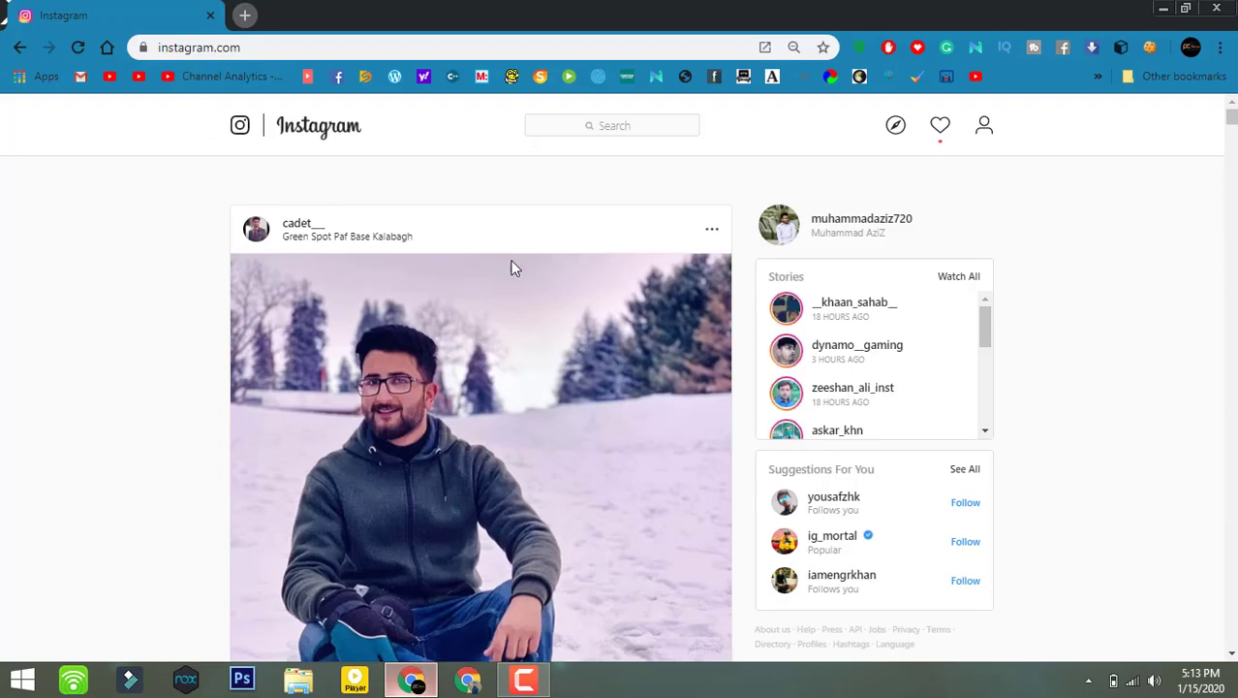
pyautogui.scroll(-12, 652, 416)
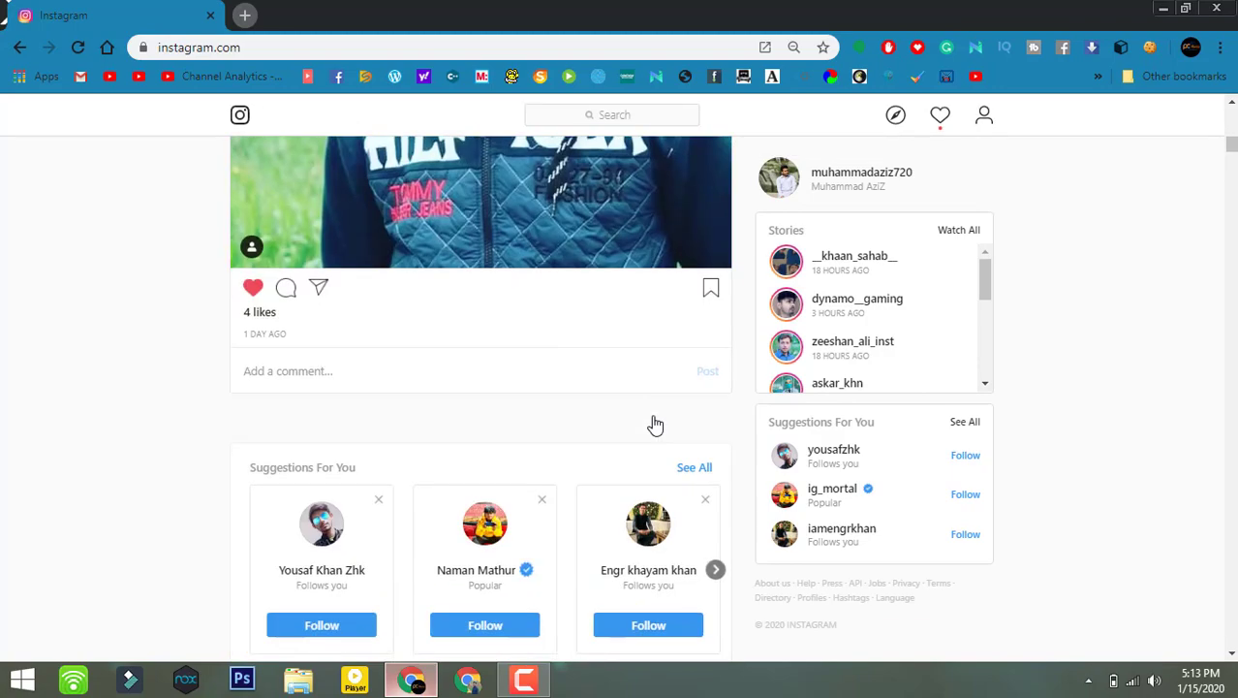
pyautogui.scroll(-15, 654, 423)
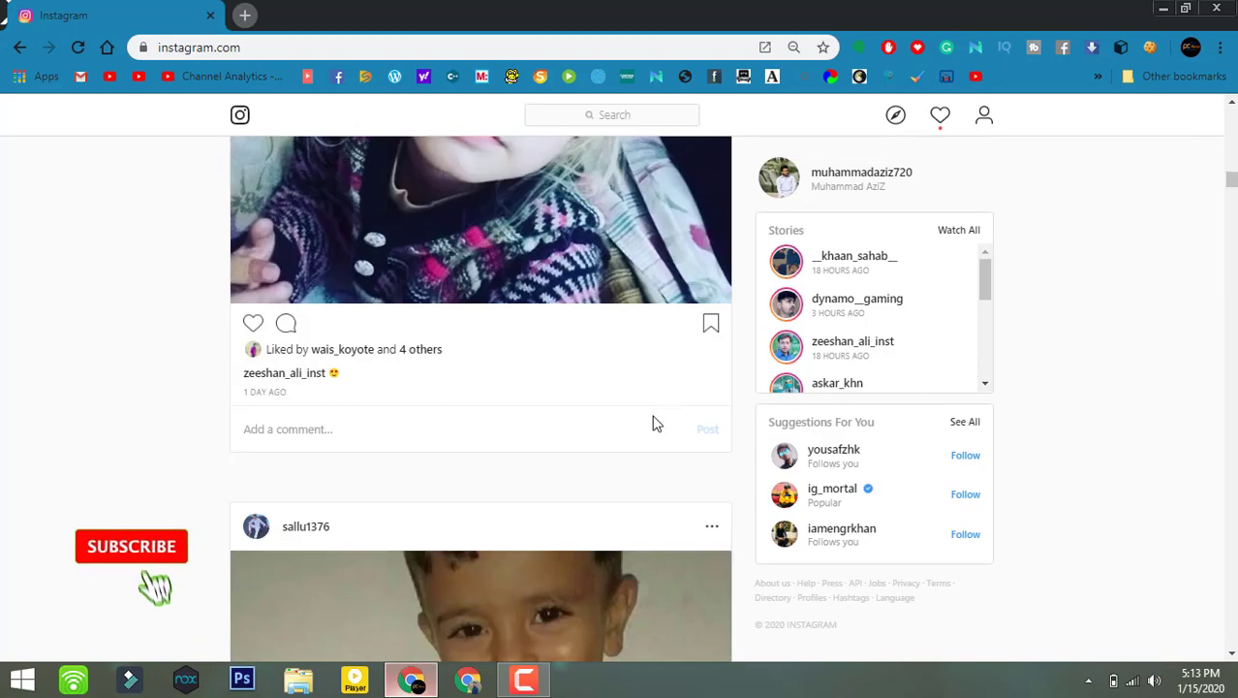
pyautogui.scroll(-15, 652, 423)
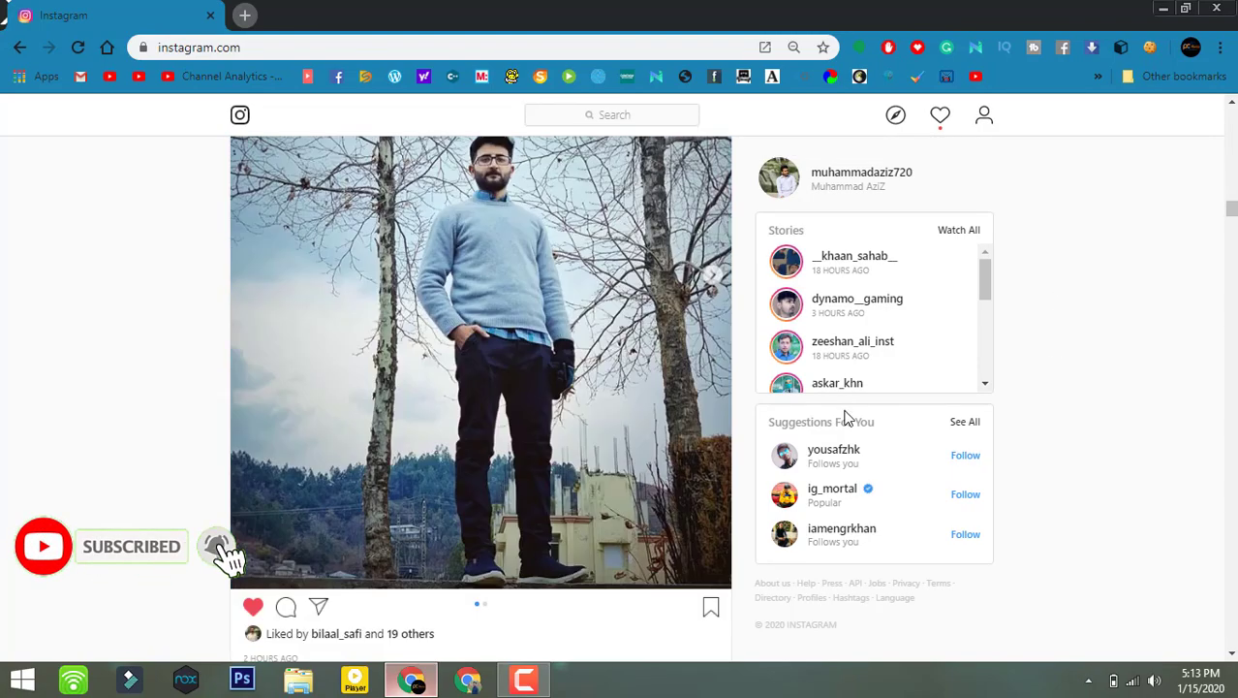
pyautogui.scroll(-5, 845, 417)
pyautogui.scroll(-5, 727, 388)
pyautogui.scroll(5, 707, 426)
pyautogui.doubleClick(564, 358)
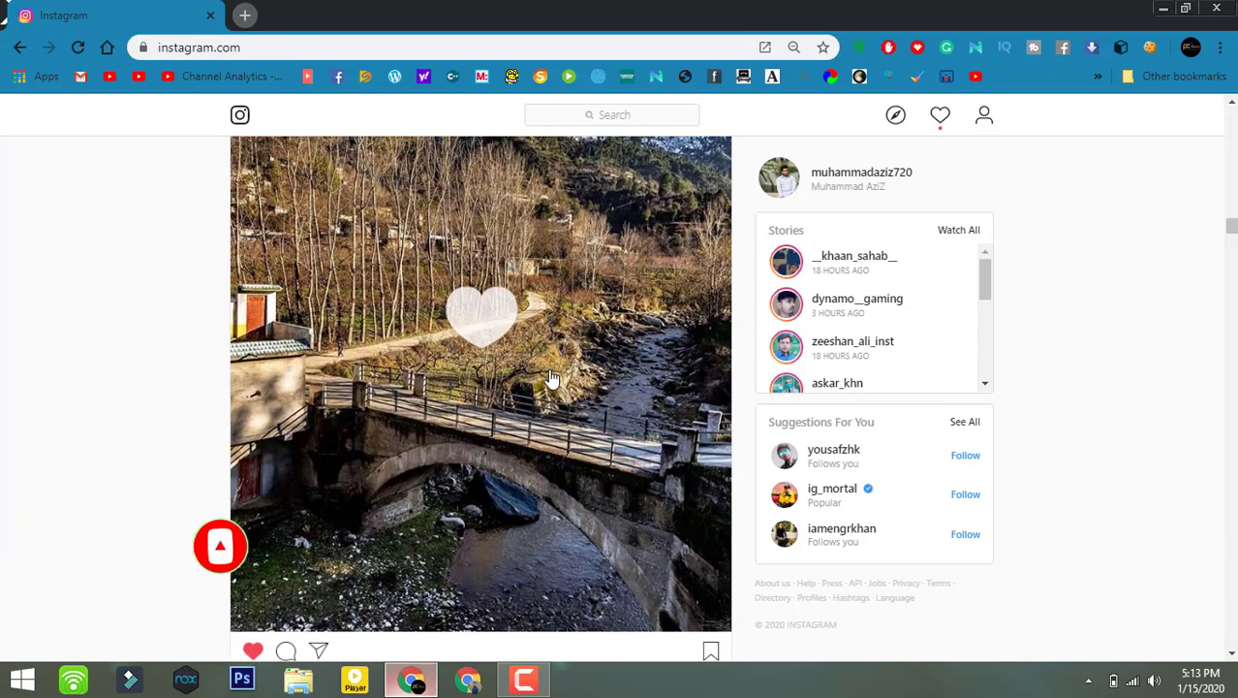
# Like the feed photo of the man in the dark blue suit and browse the posts below it
pyautogui.scroll(-7, 473, 362)
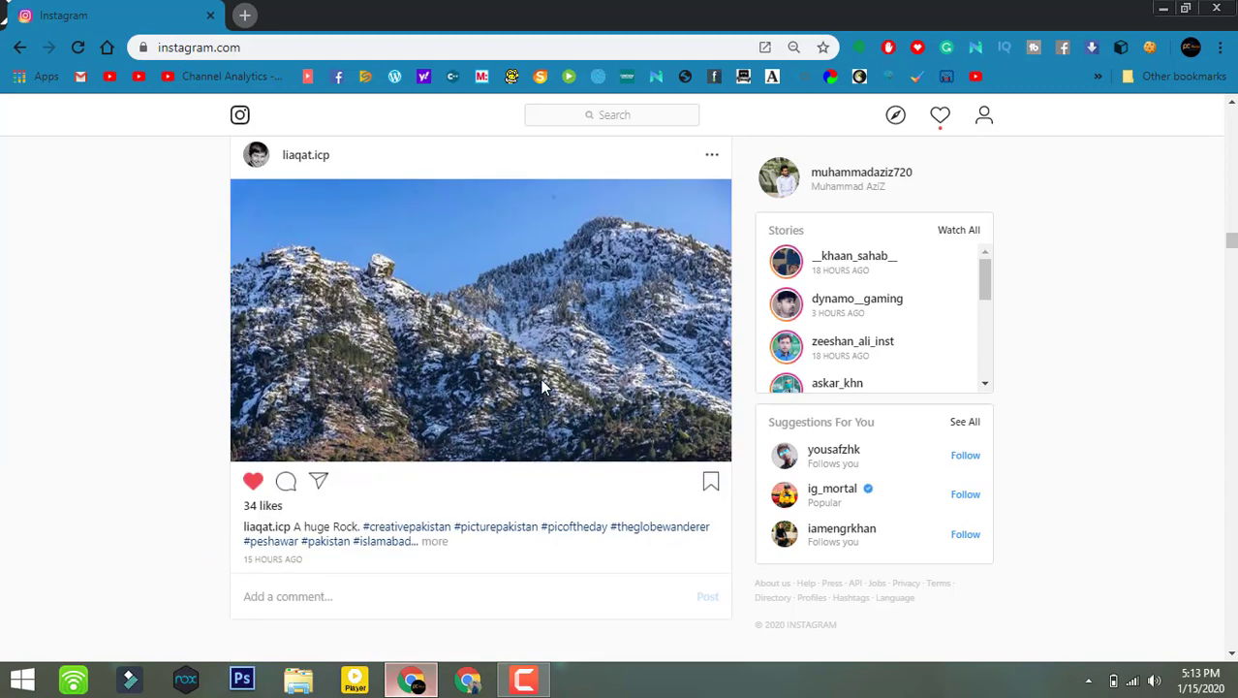
pyautogui.scroll(-7, 514, 406)
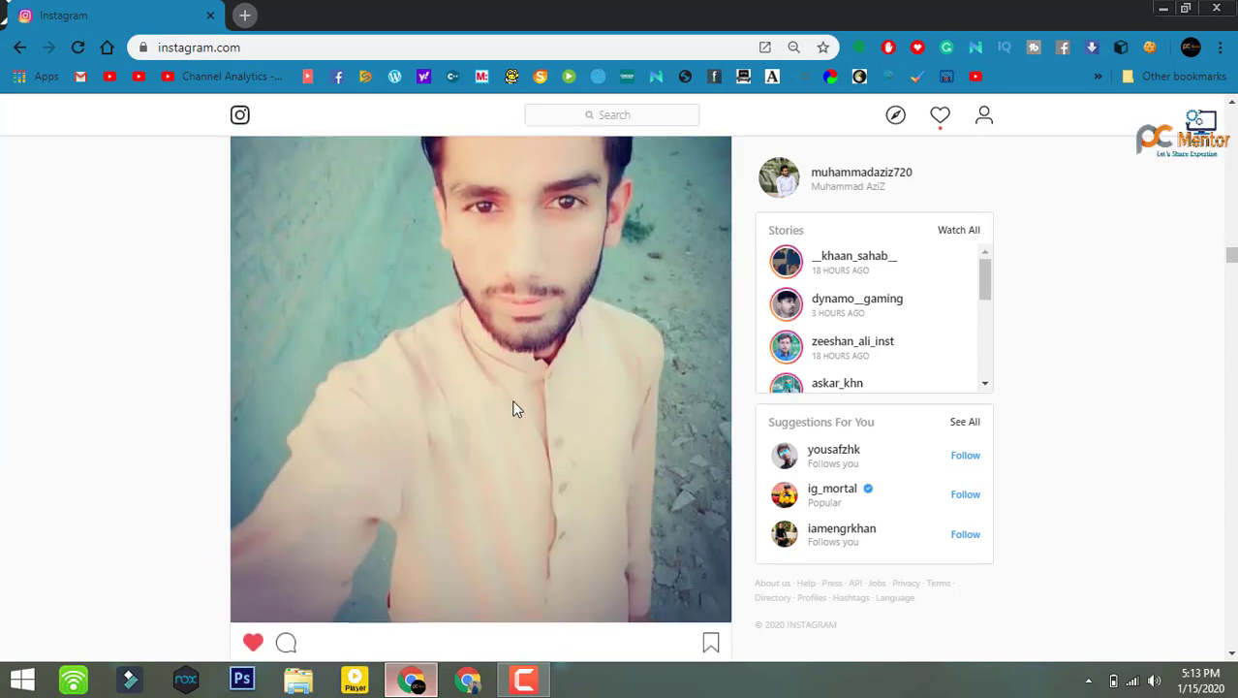
pyautogui.scroll(-9, 515, 408)
pyautogui.scroll(3, 514, 409)
pyautogui.scroll(-12, 515, 408)
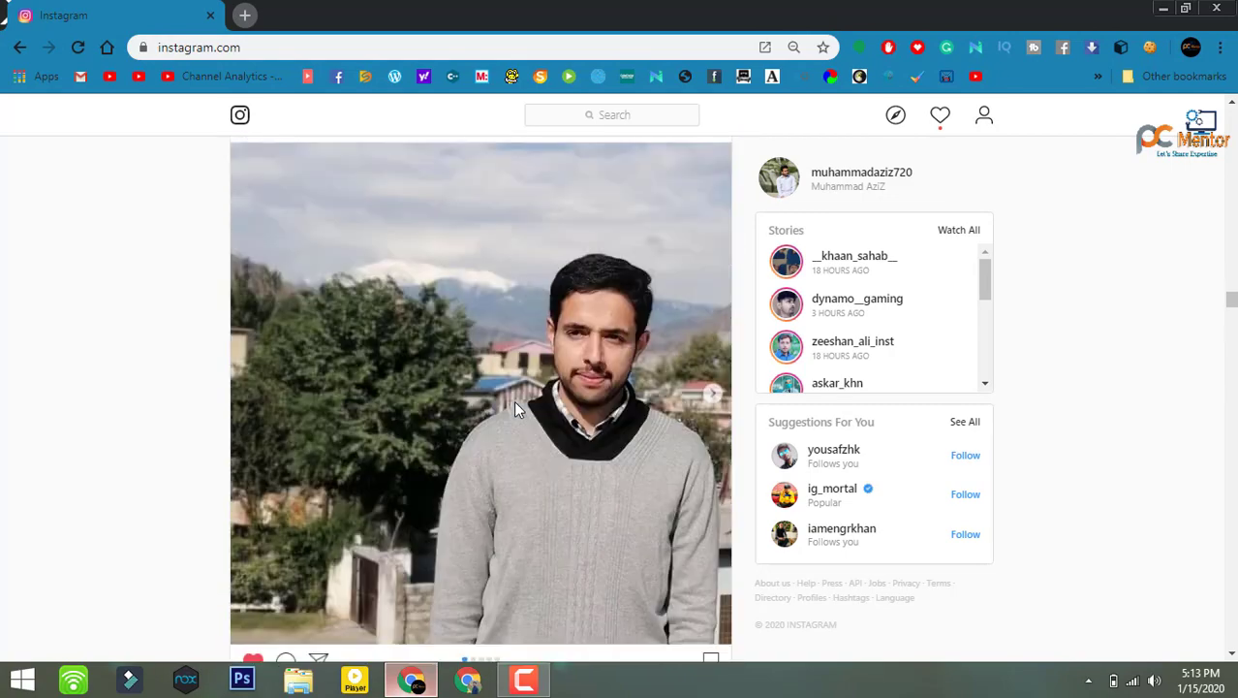
pyautogui.scroll(-15, 514, 405)
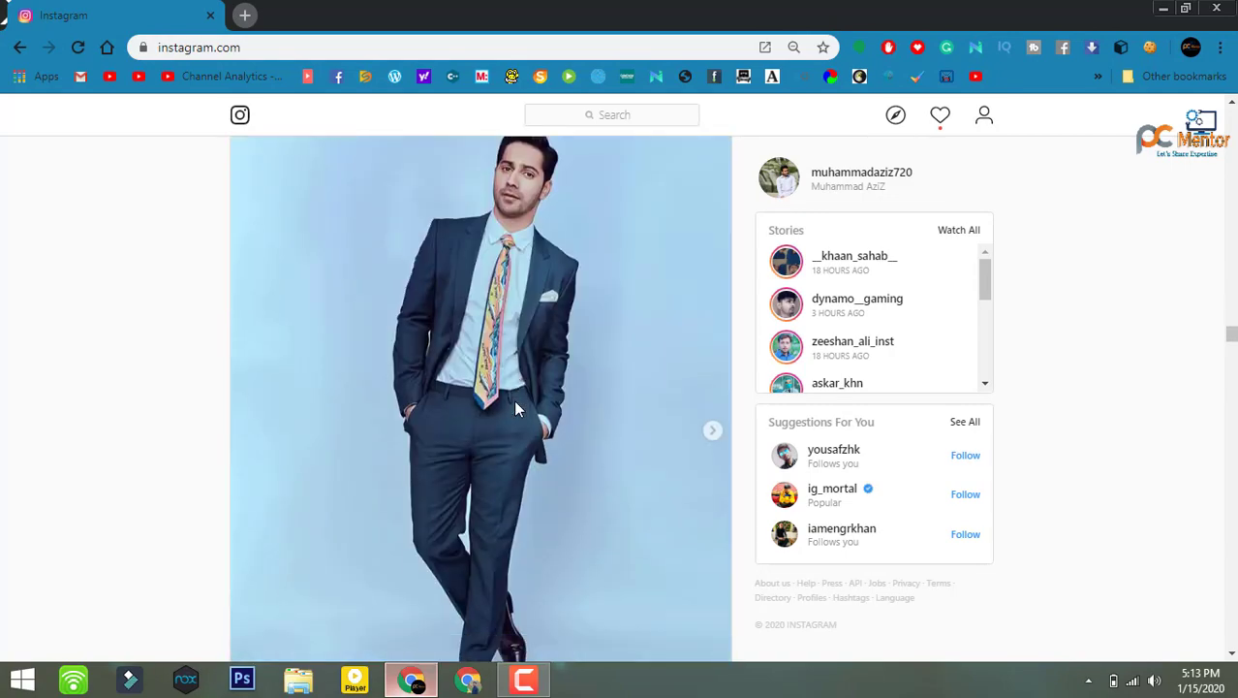
pyautogui.scroll(-6, 514, 406)
pyautogui.scroll(6, 515, 406)
pyautogui.doubleClick(518, 384)
pyautogui.scroll(2, 518, 384)
pyautogui.scroll(-11, 519, 383)
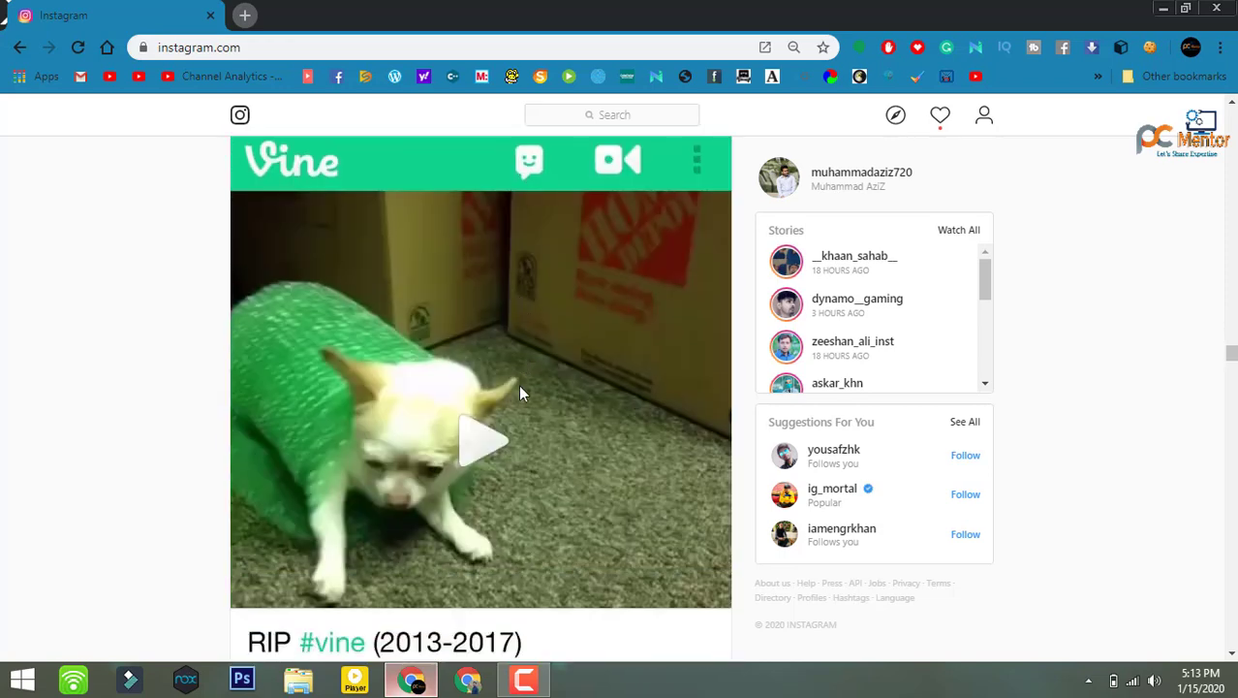
pyautogui.scroll(-9, 520, 393)
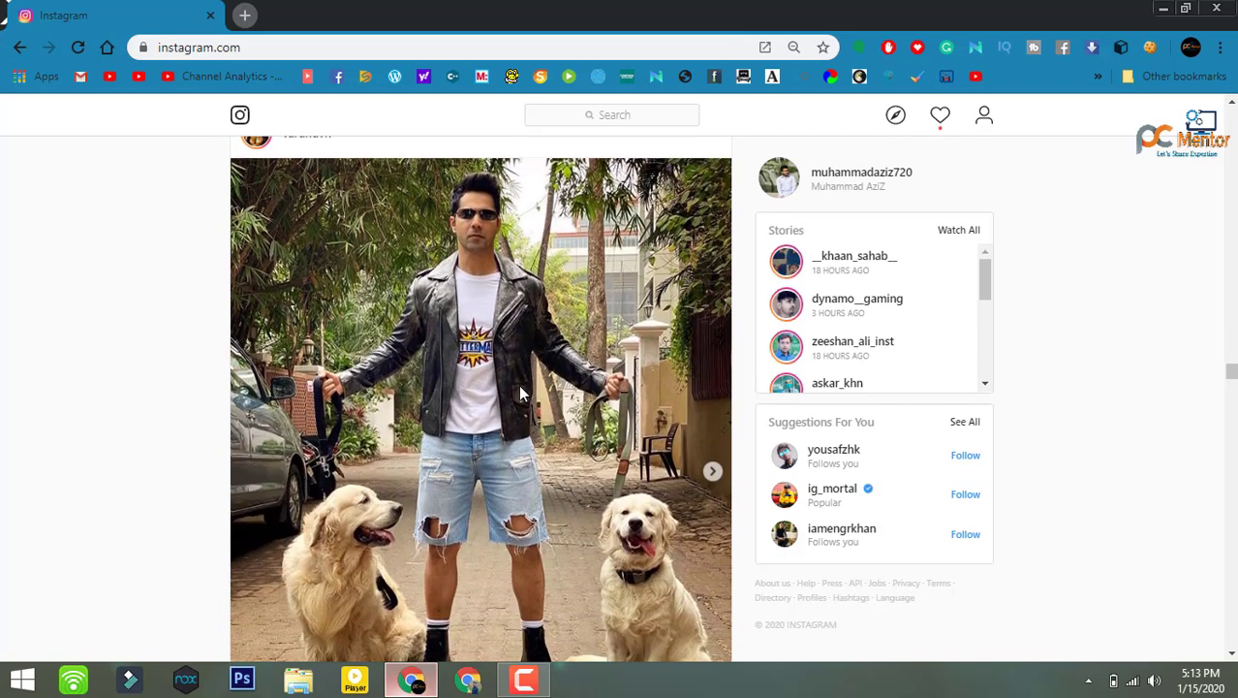
pyautogui.scroll(-15, 518, 393)
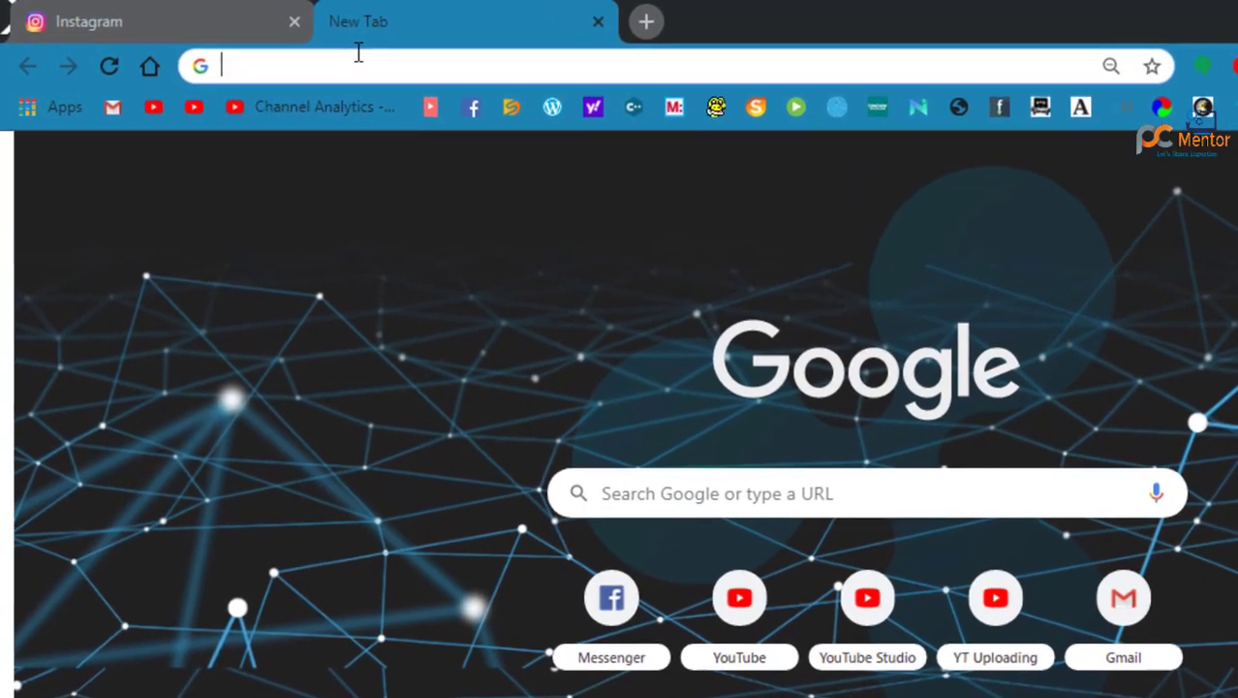
# Open chrome://flags in a new tab and review its experimental features warning and the list of available flags
pyautogui.write('chrome:/')
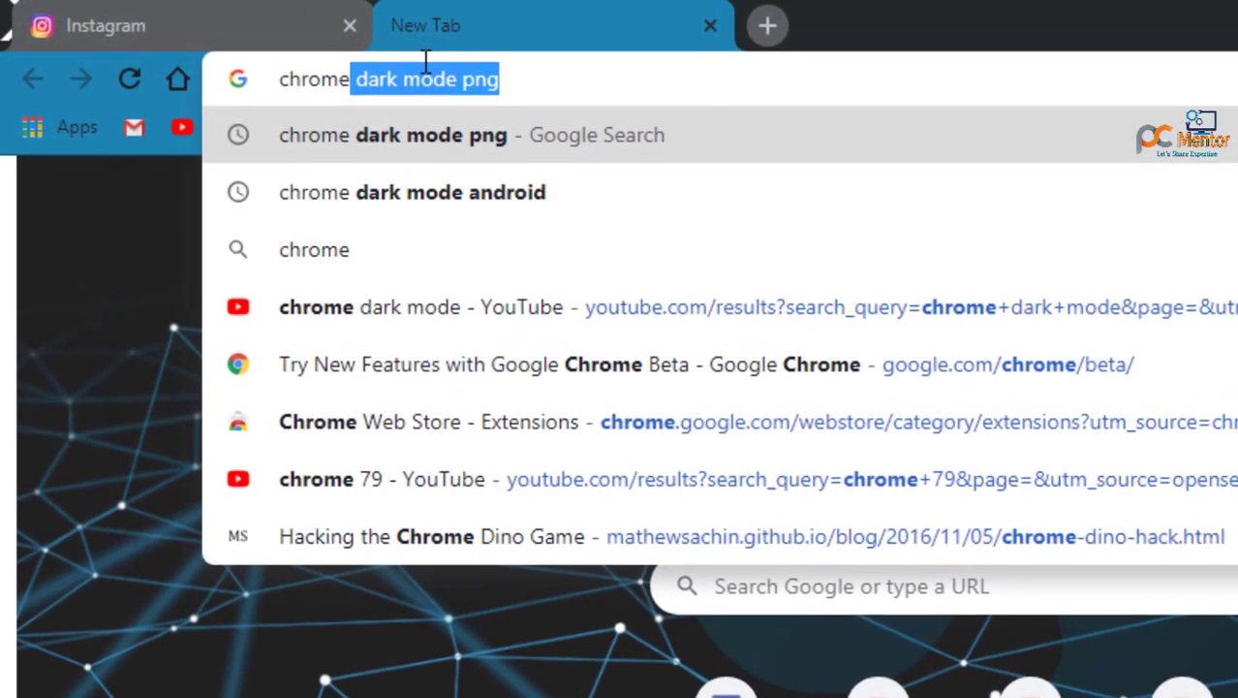
pyautogui.write('/flag')
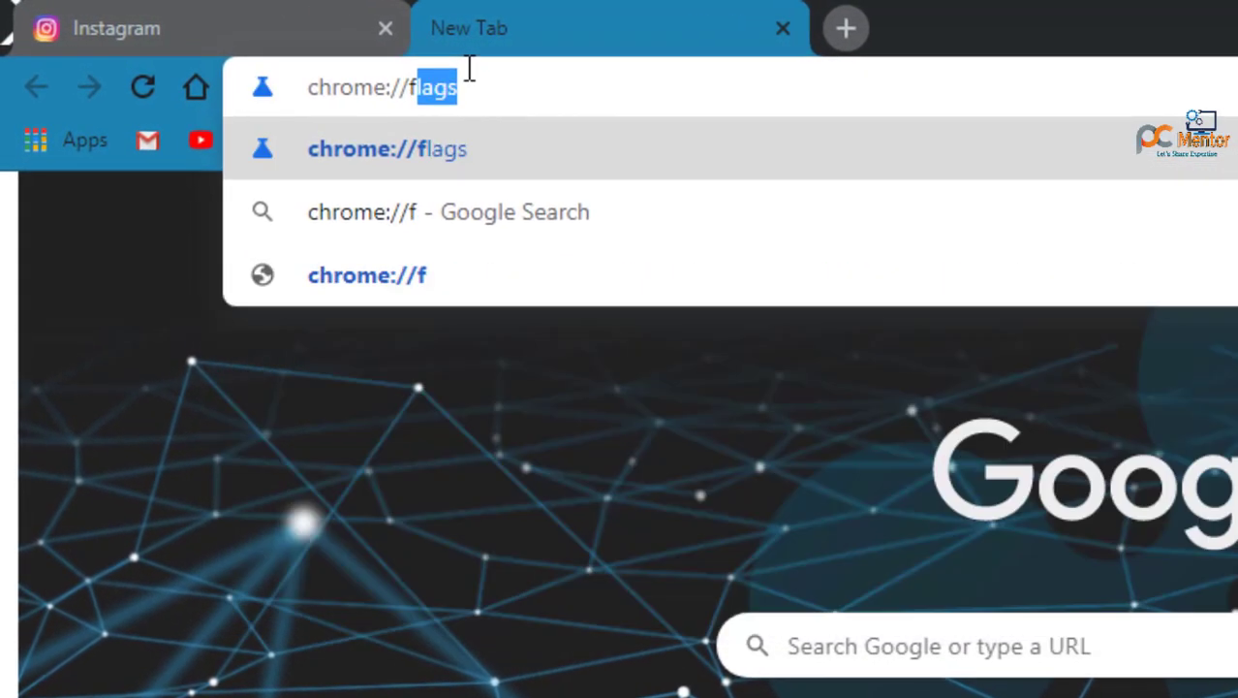
pyautogui.write('s')
pyautogui.press('Return')
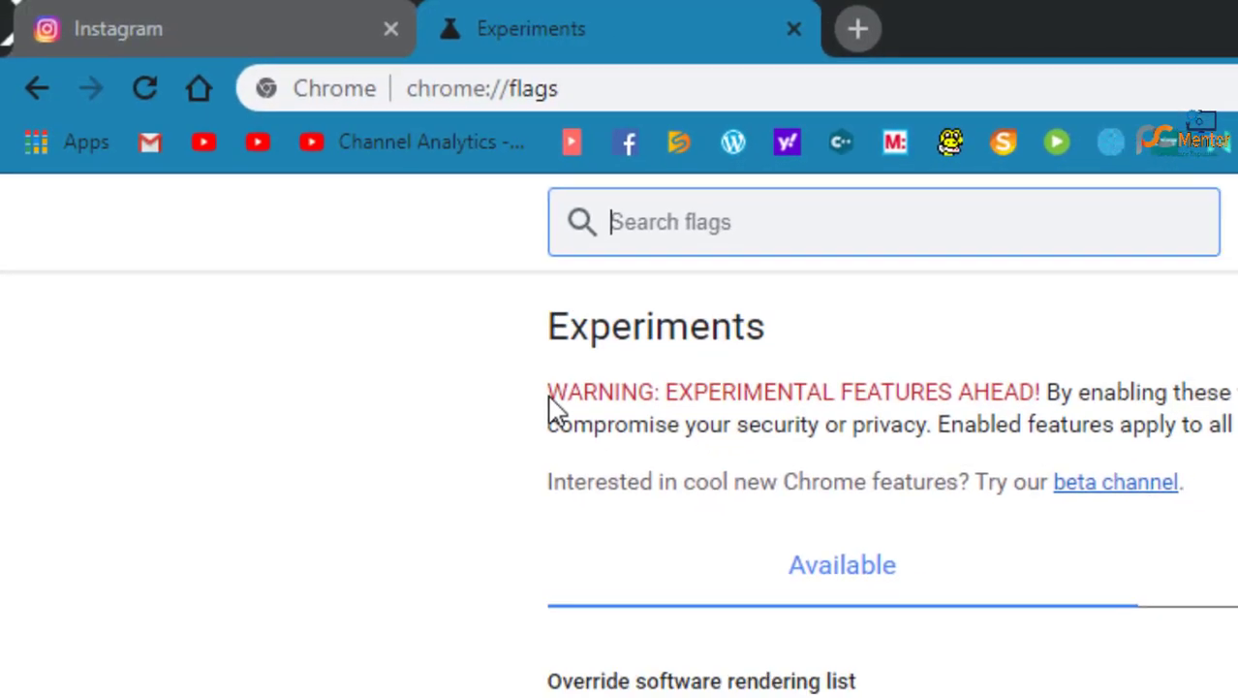
pyautogui.moveTo(301, 206); pyautogui.dragTo(570, 204)
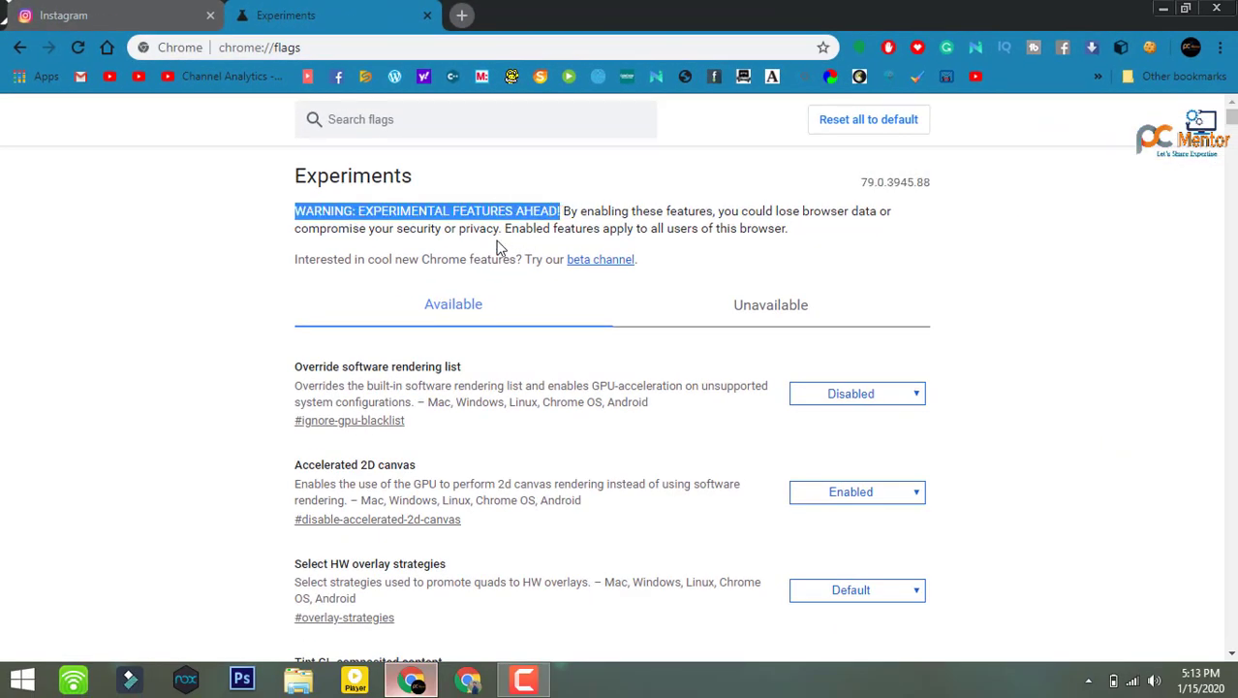
pyautogui.scroll(-10, 771, 457)
pyautogui.moveTo(1233, 141); pyautogui.dragTo(1232, 629)
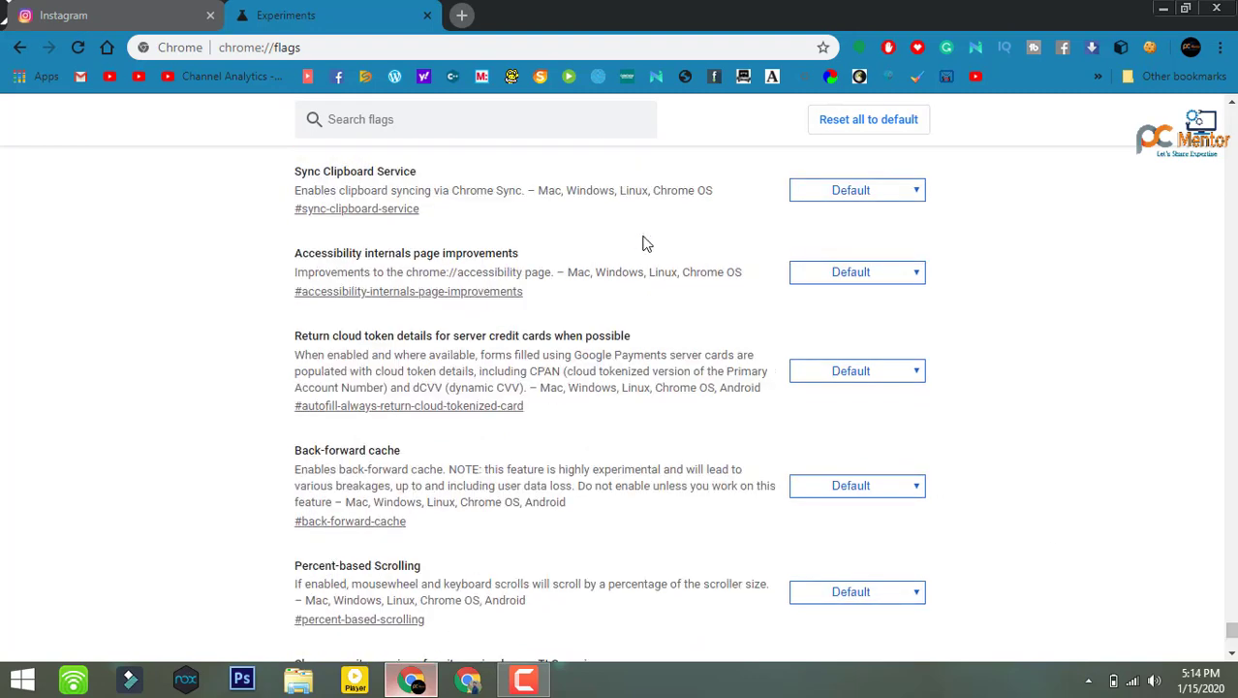
# Search the available flags for "dark mode"
pyautogui.click(409, 120)
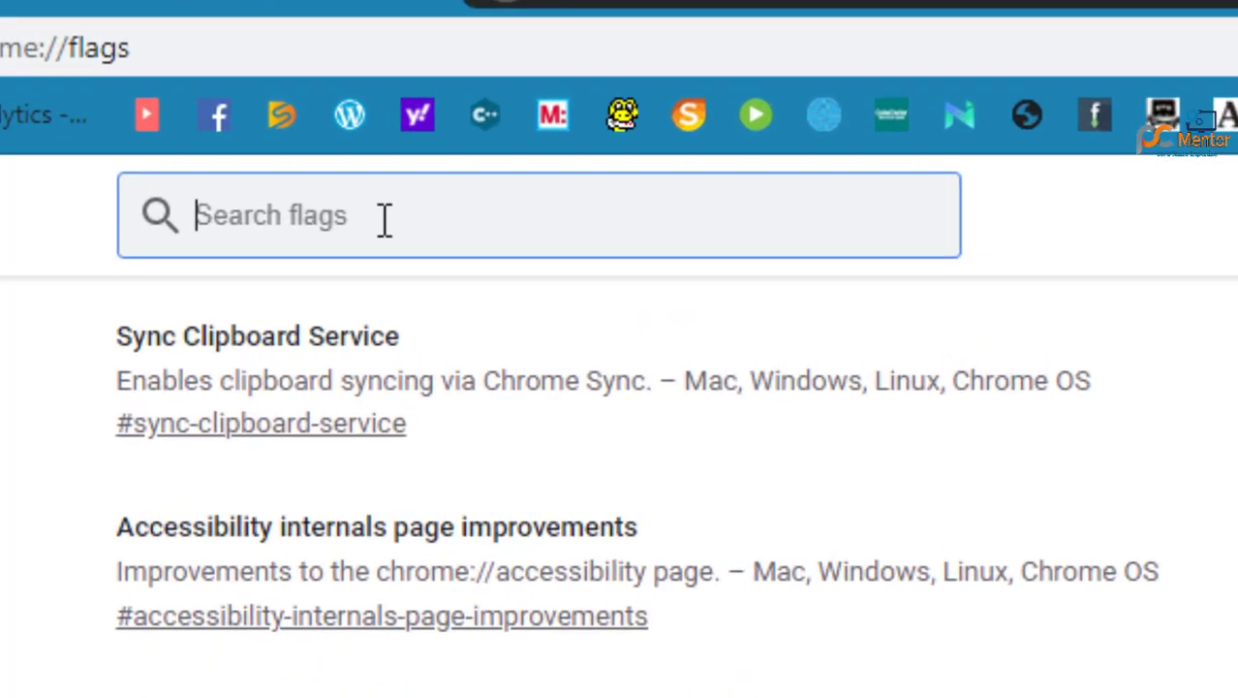
pyautogui.write('dar')
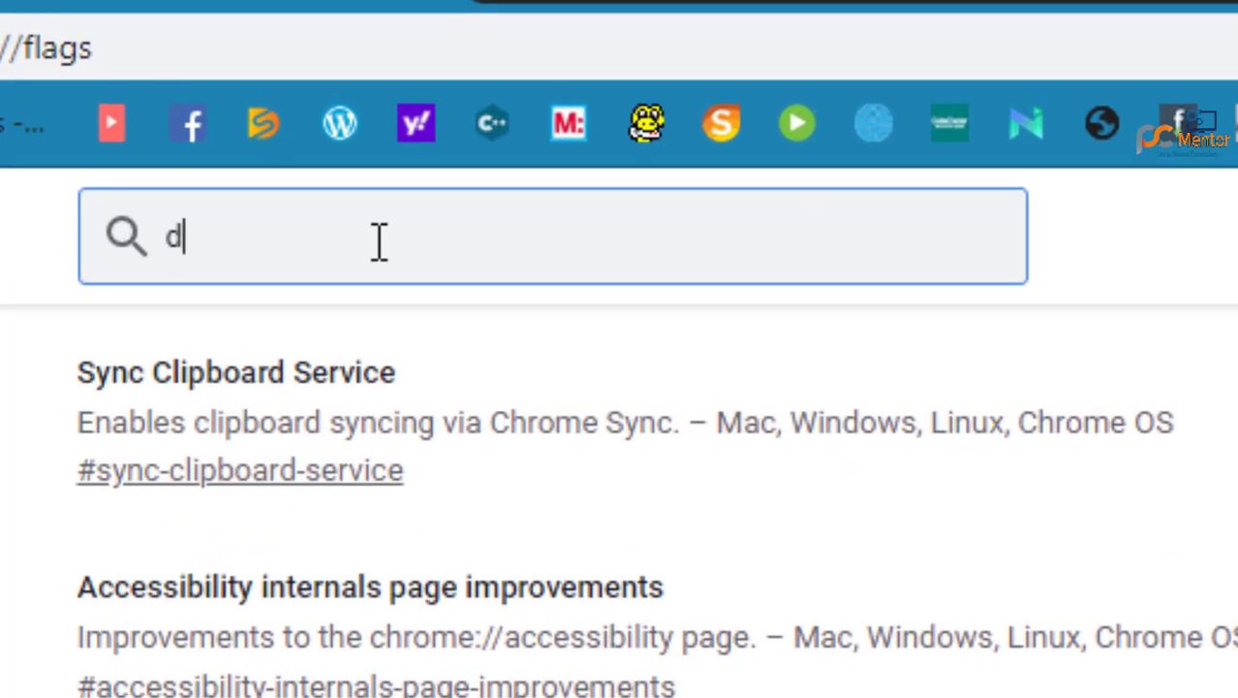
pyautogui.write('k mod')
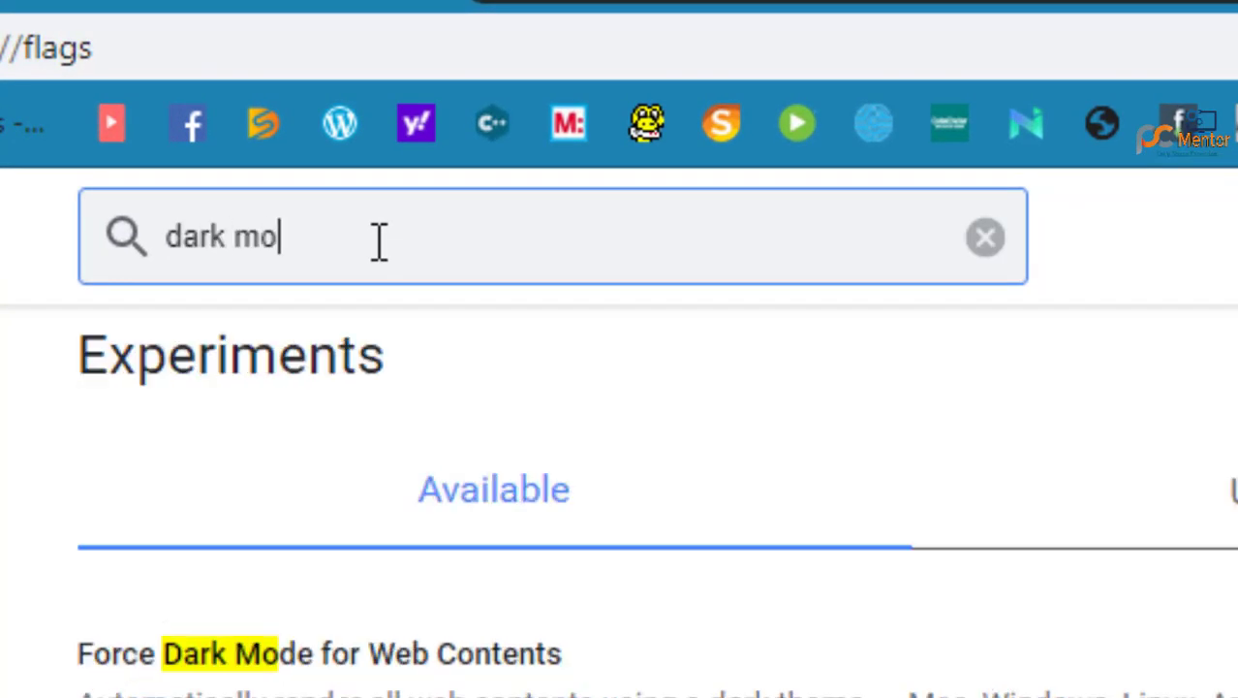
pyautogui.write('e')
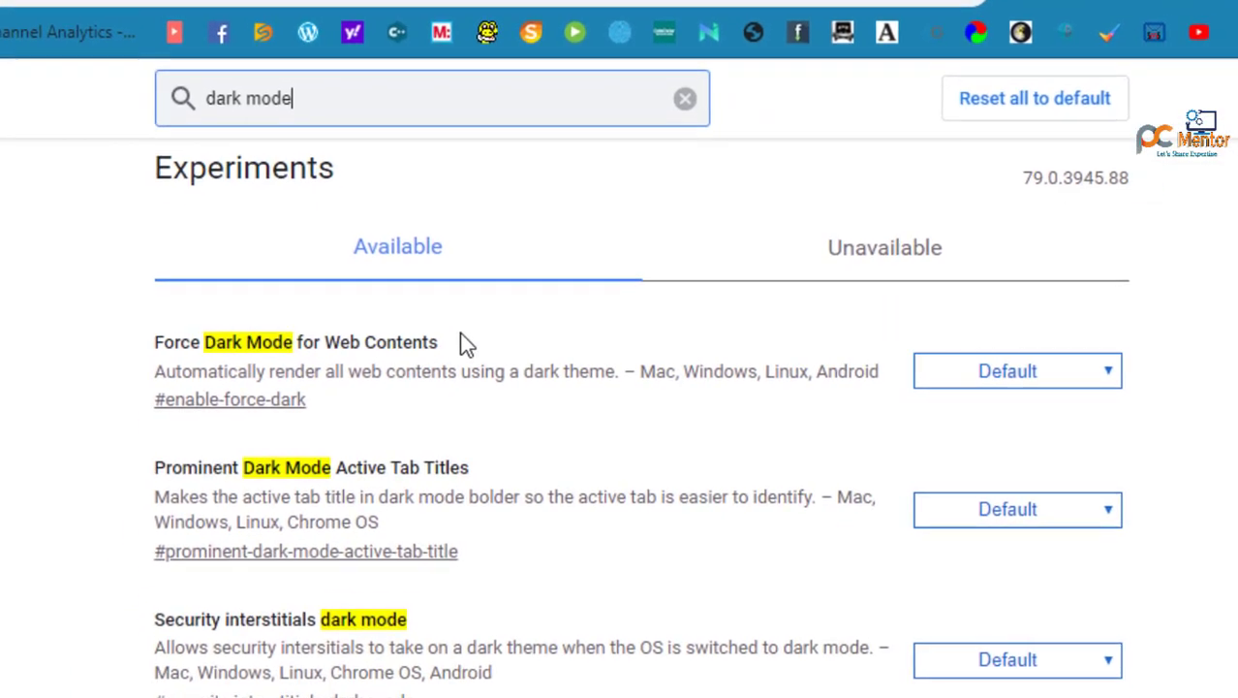
# Set the "Force Dark Mode for Web Contents" flag to Enabled
pyautogui.moveTo(412, 360); pyautogui.dragTo(70, 350)
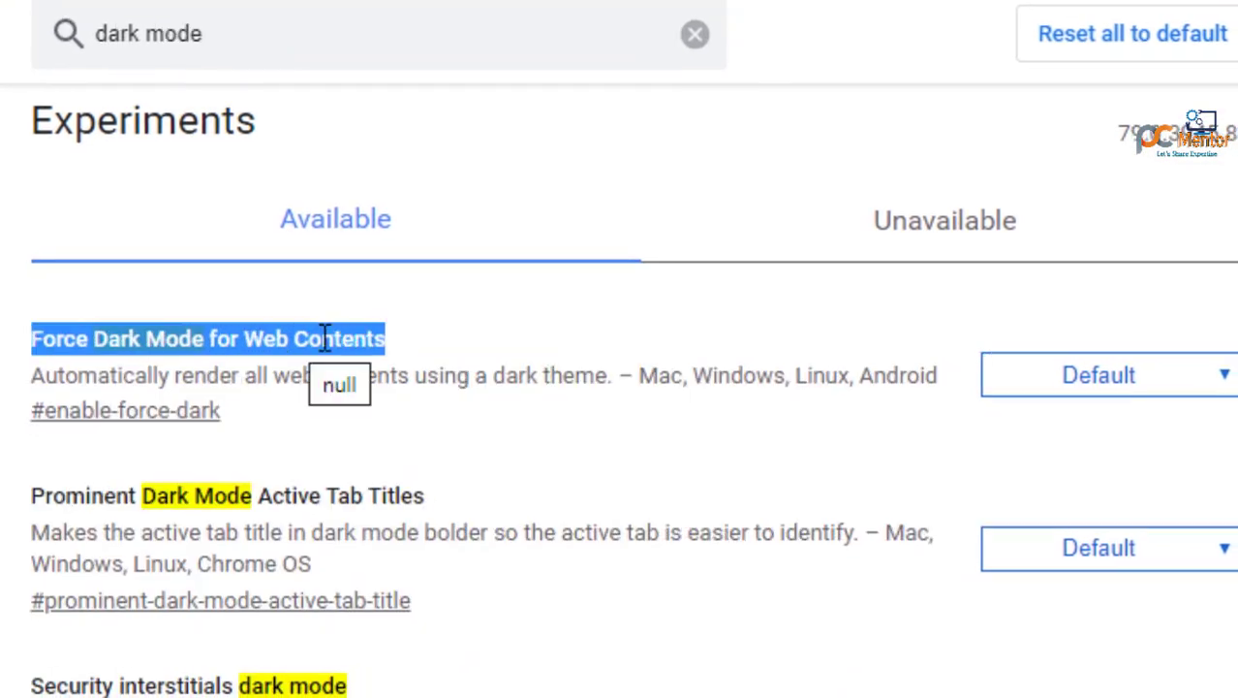
pyautogui.click(1111, 351)
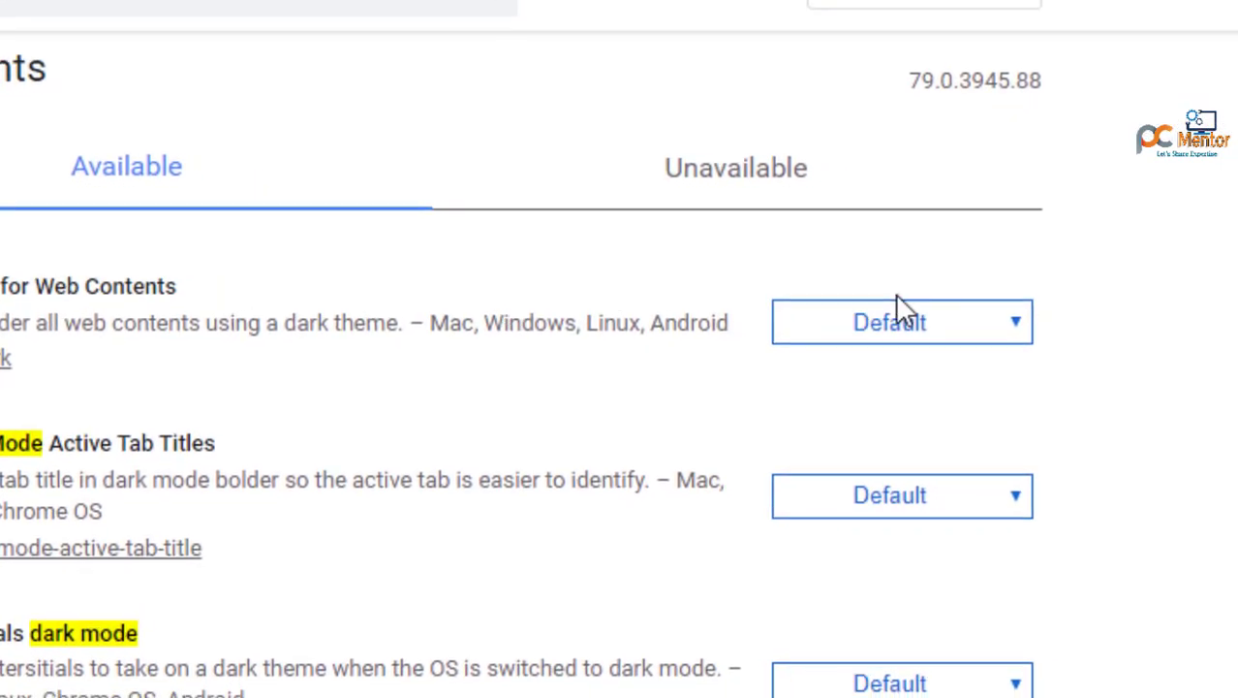
pyautogui.click(906, 322)
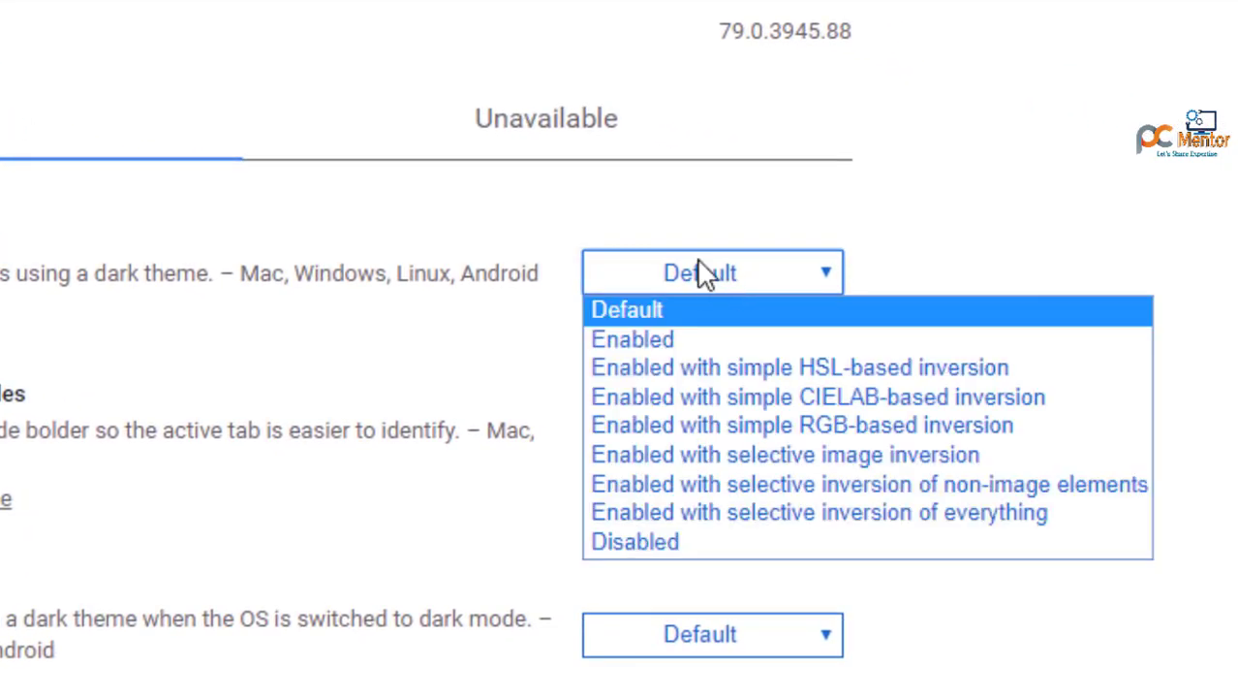
pyautogui.click(647, 342)
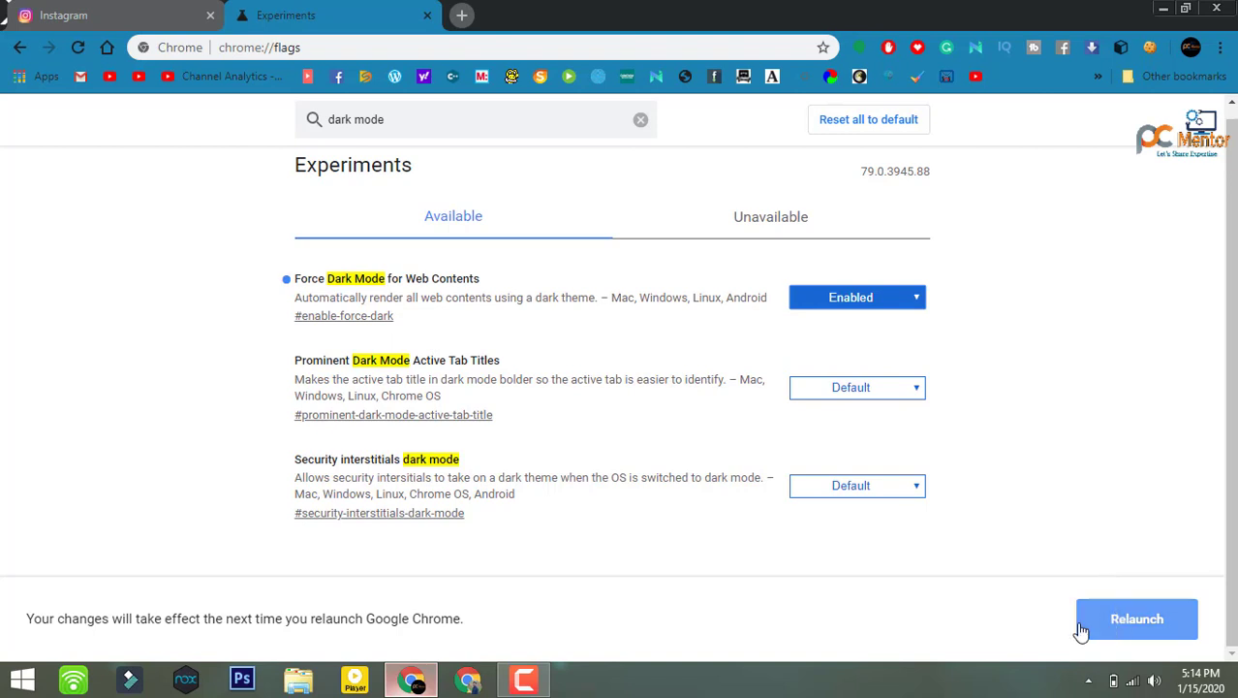
# Relaunch the browser to apply the changed flag and look over the reloaded Experiments page
pyautogui.moveTo(469, 625); pyautogui.dragTo(43, 627)
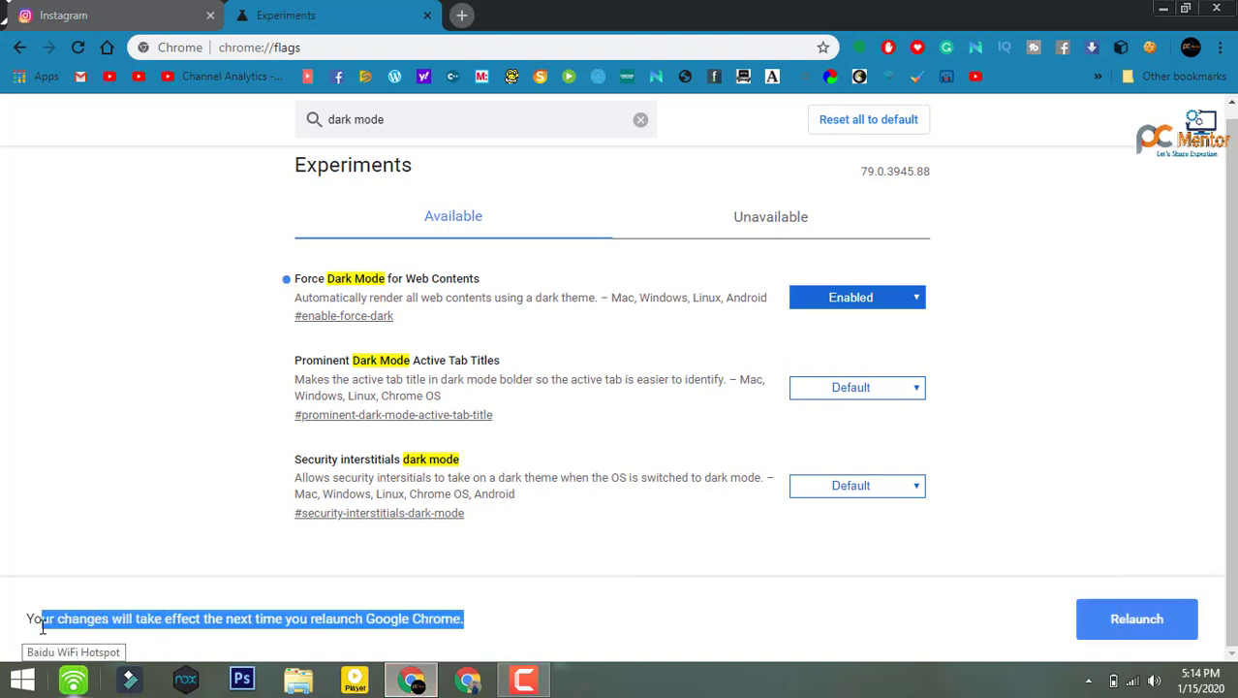
pyautogui.click(1112, 617)
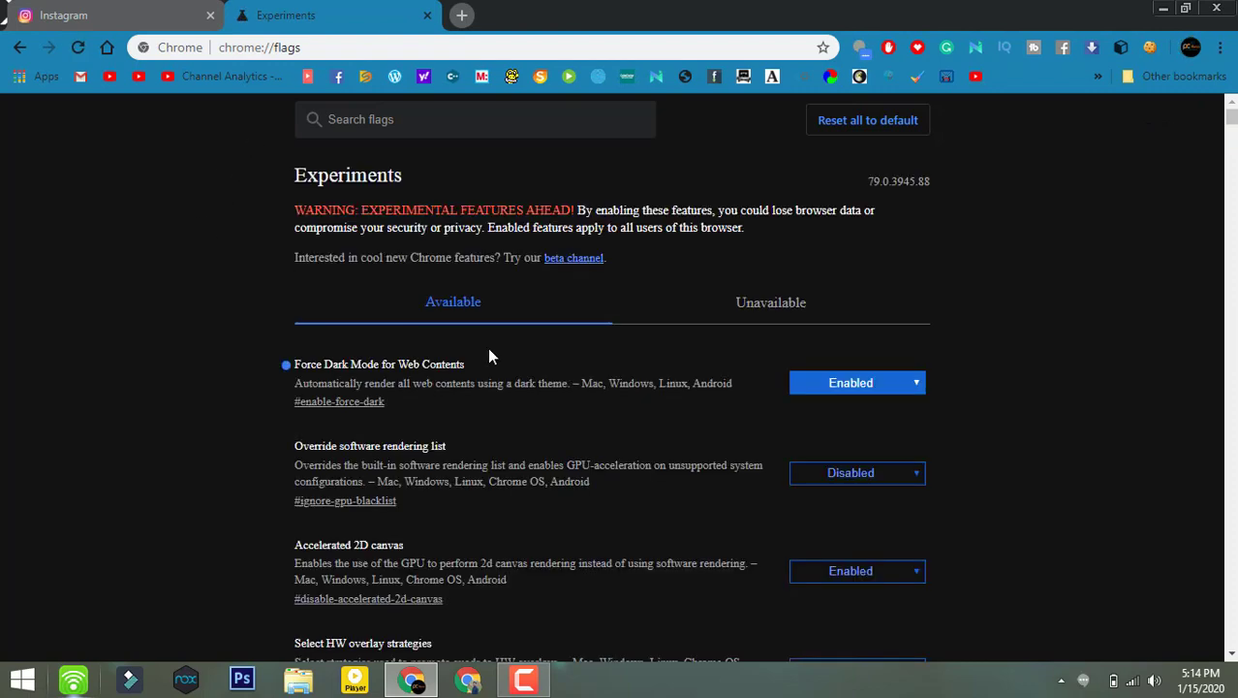
pyautogui.scroll(-3, 489, 348)
pyautogui.scroll(3, 488, 348)
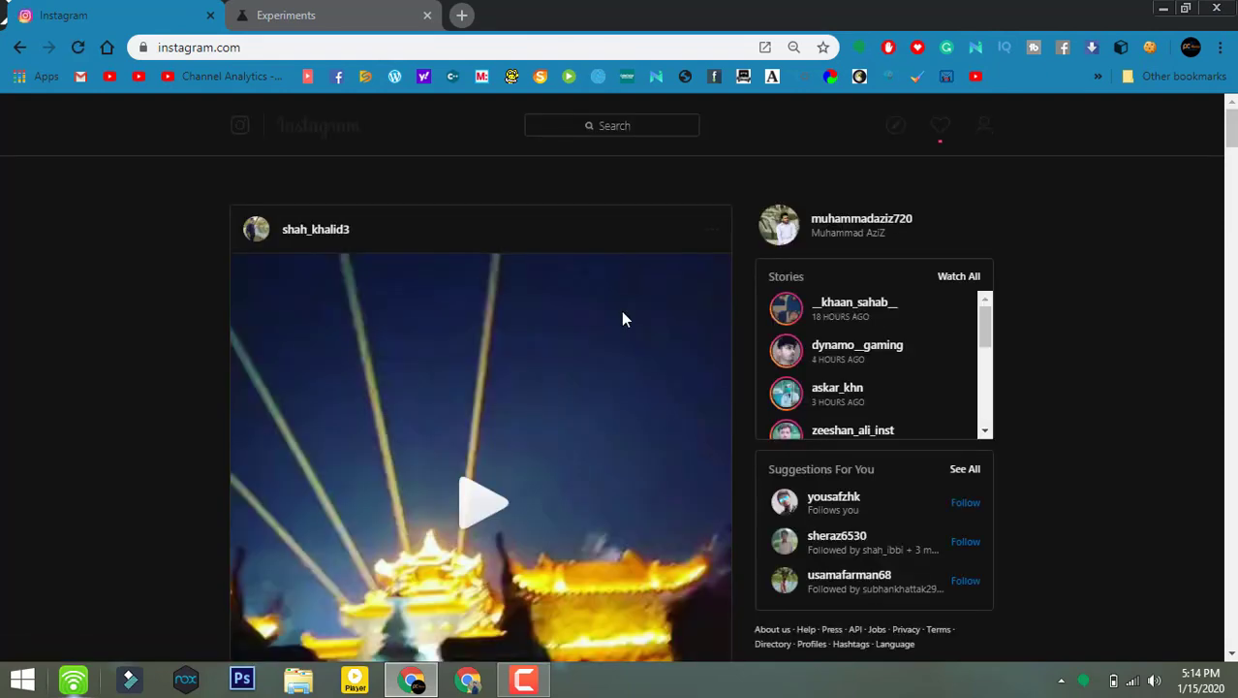
# Return to the Instagram feed and like the photo of the man sitting in the snow
pyautogui.scroll(-8, 623, 318)
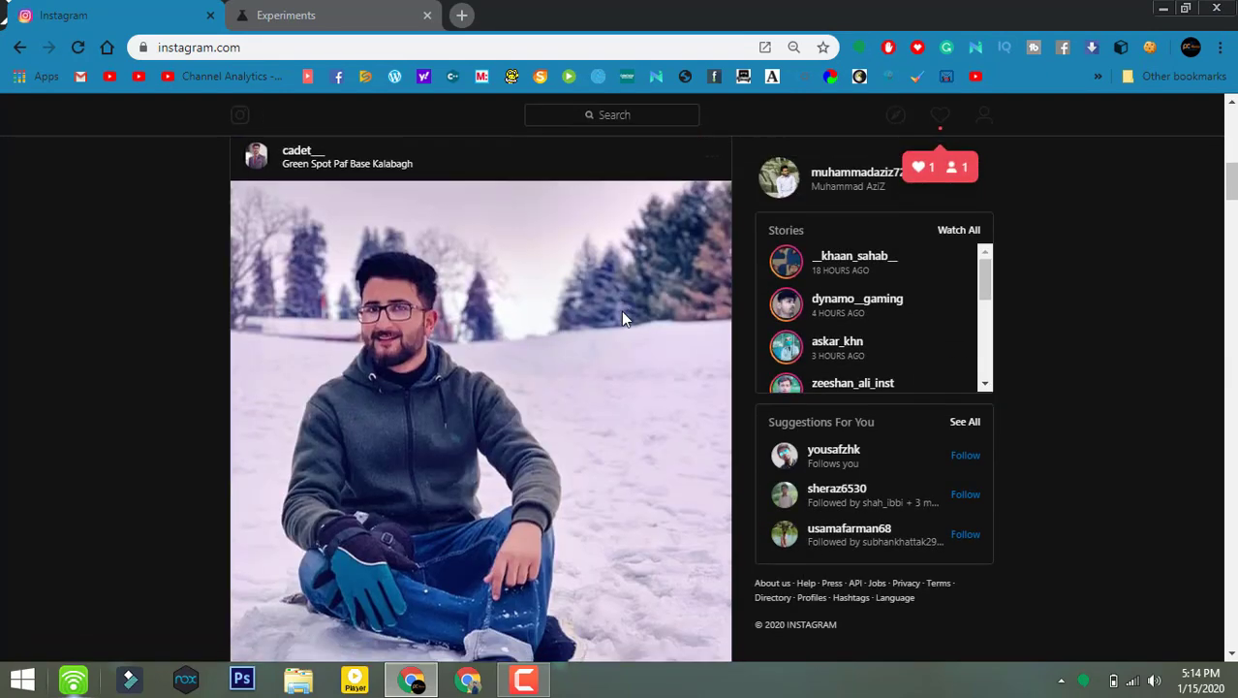
pyautogui.scroll(-3, 623, 318)
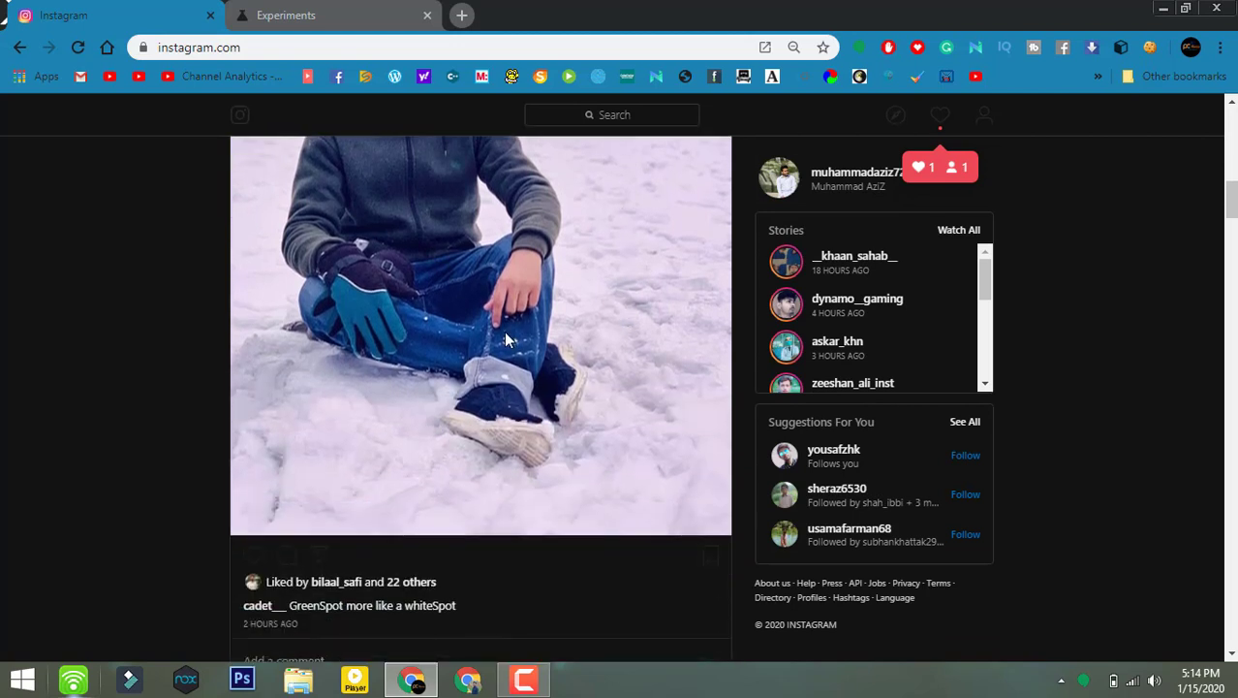
pyautogui.doubleClick(506, 339)
# Examine how posts, captions and suggestions in the Instagram feed are rendered with the dark theme
pyautogui.scroll(4, 516, 214)
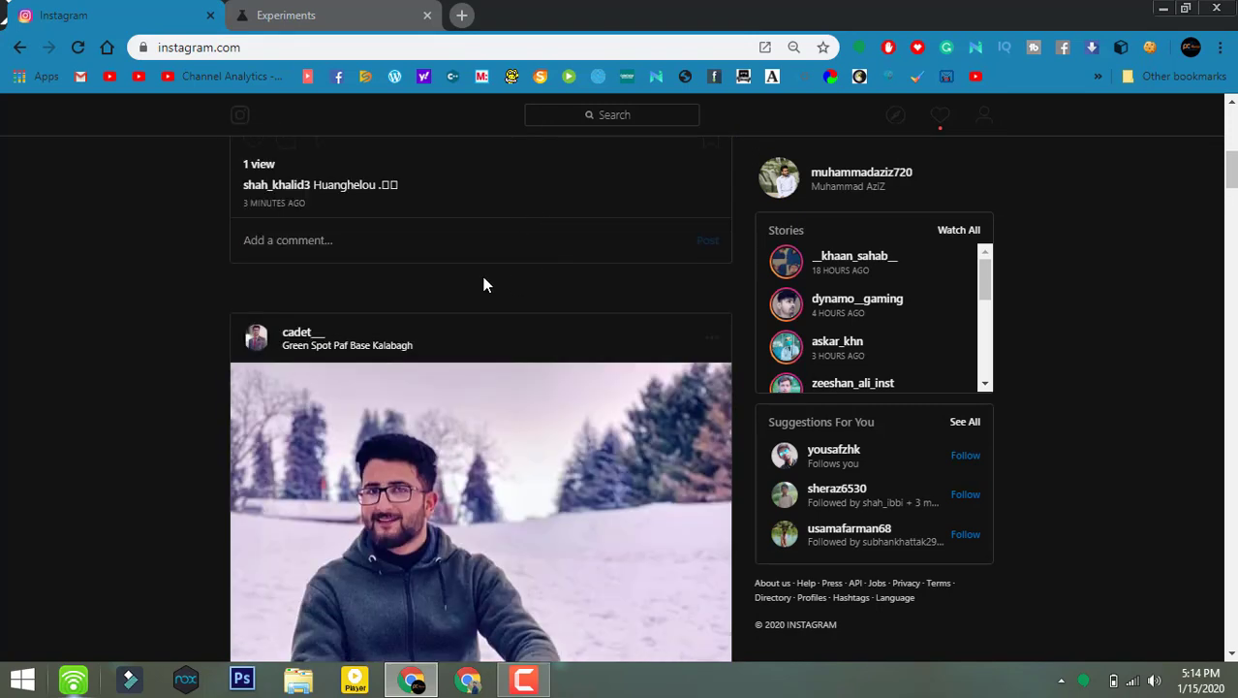
pyautogui.scroll(4, 441, 314)
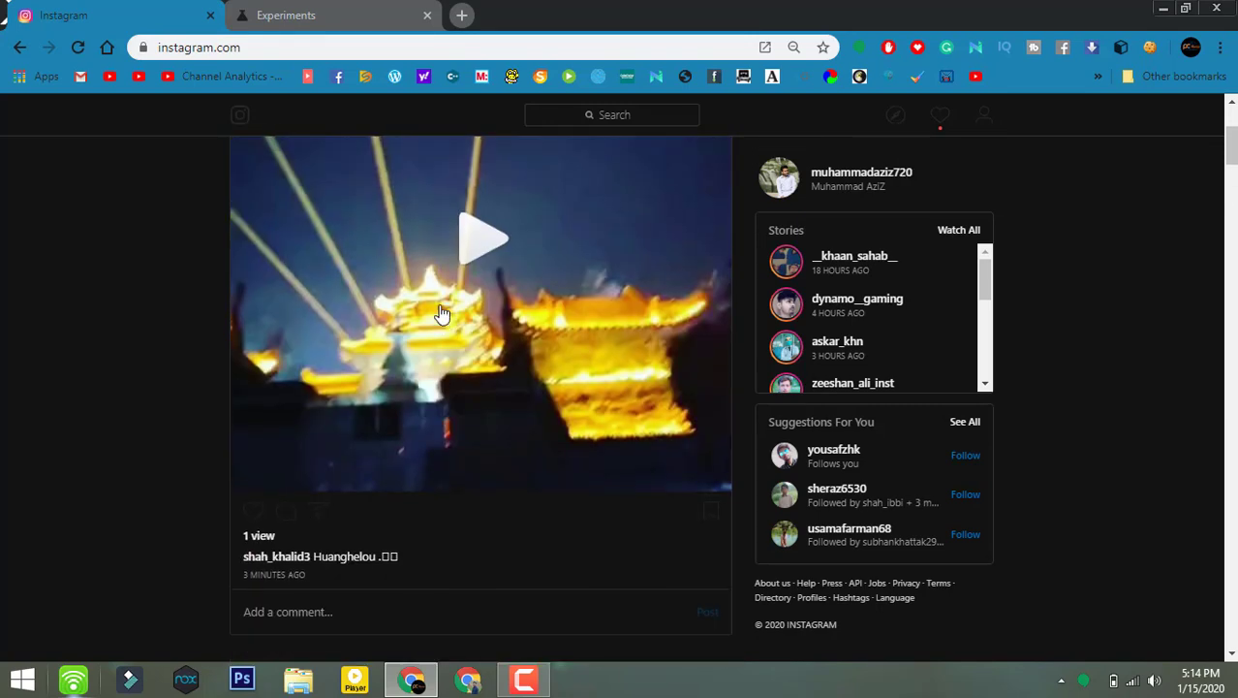
pyautogui.scroll(2, 441, 313)
pyautogui.scroll(-8, 544, 334)
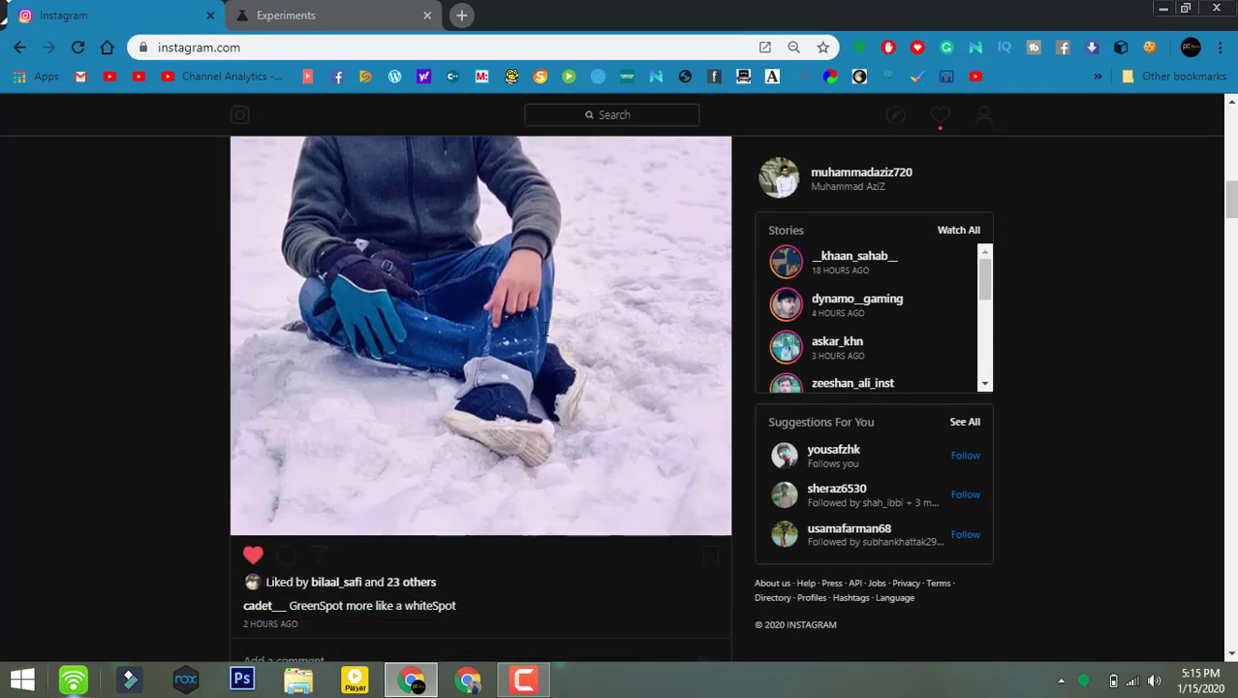
pyautogui.scroll(-3, 545, 334)
pyautogui.scroll(-5, 545, 335)
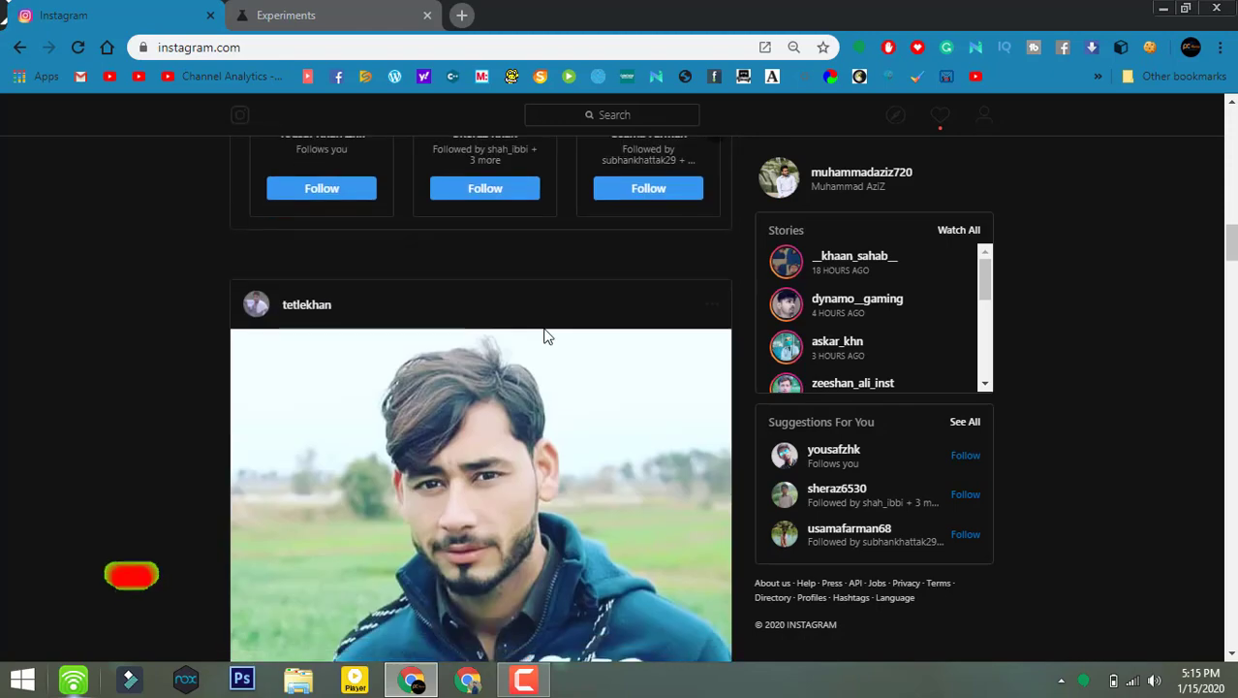
pyautogui.scroll(-18, 545, 336)
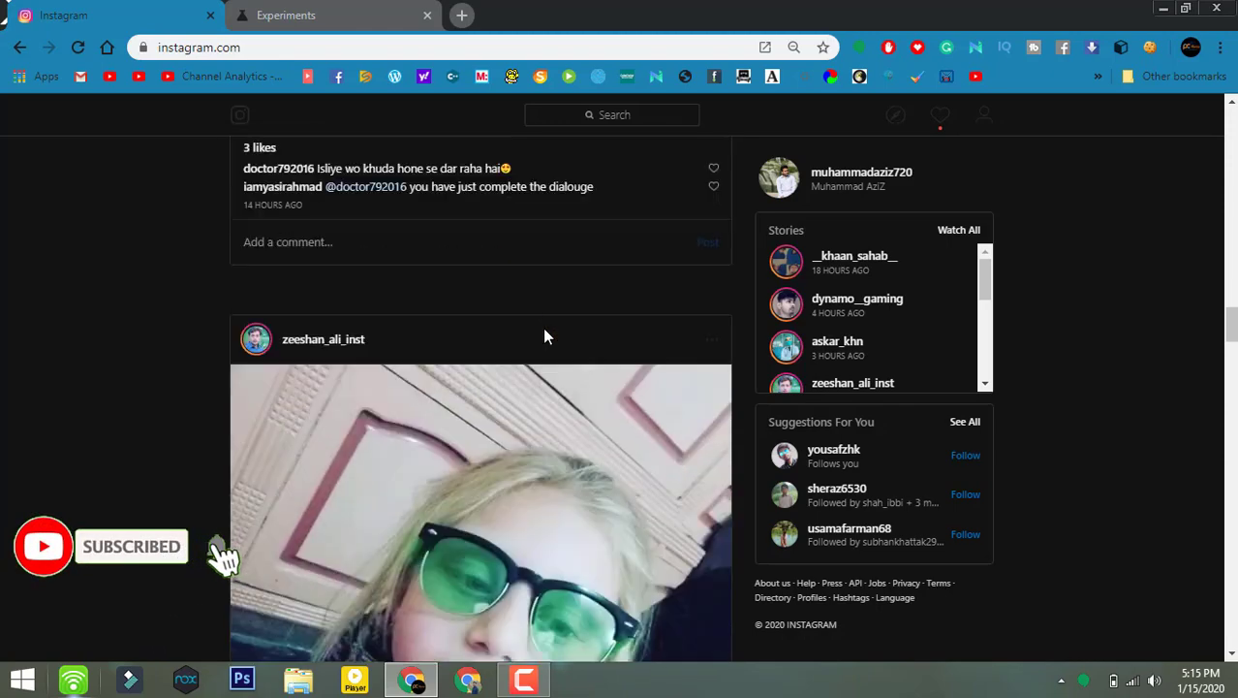
# Look through further photo and video posts in the Instagram feed to check their backgrounds, icons, captions and comments in dark mode
pyautogui.scroll(-15, 544, 336)
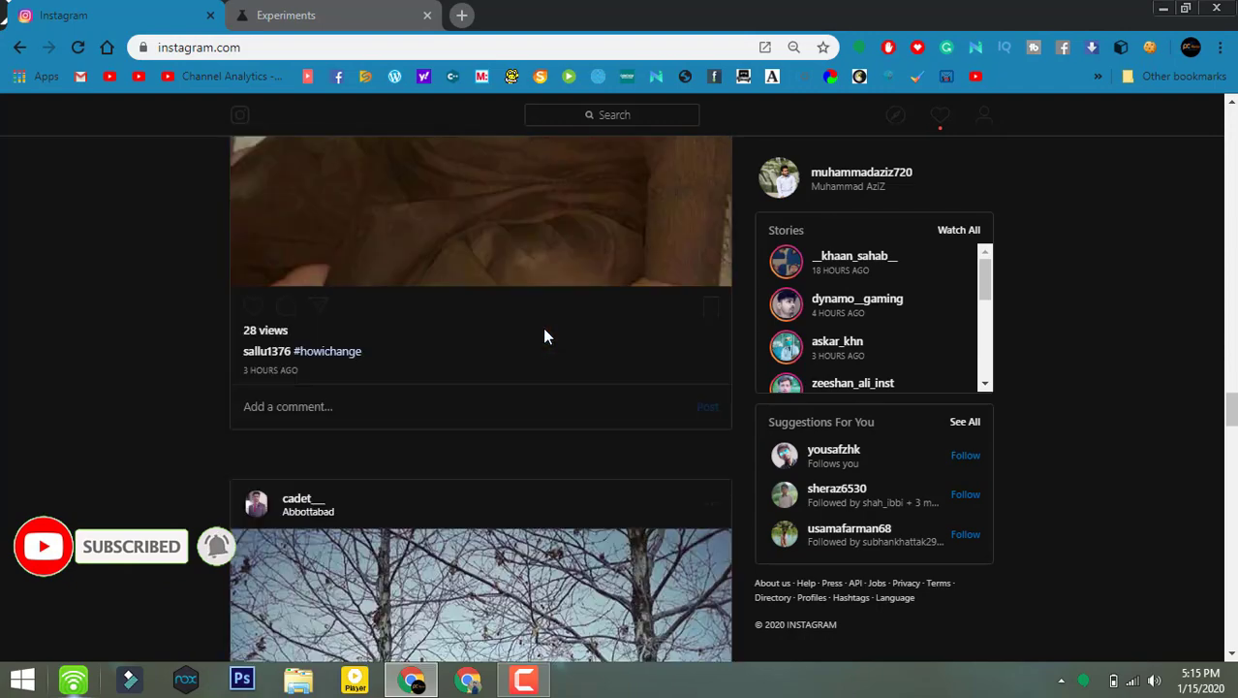
pyautogui.scroll(-10, 544, 335)
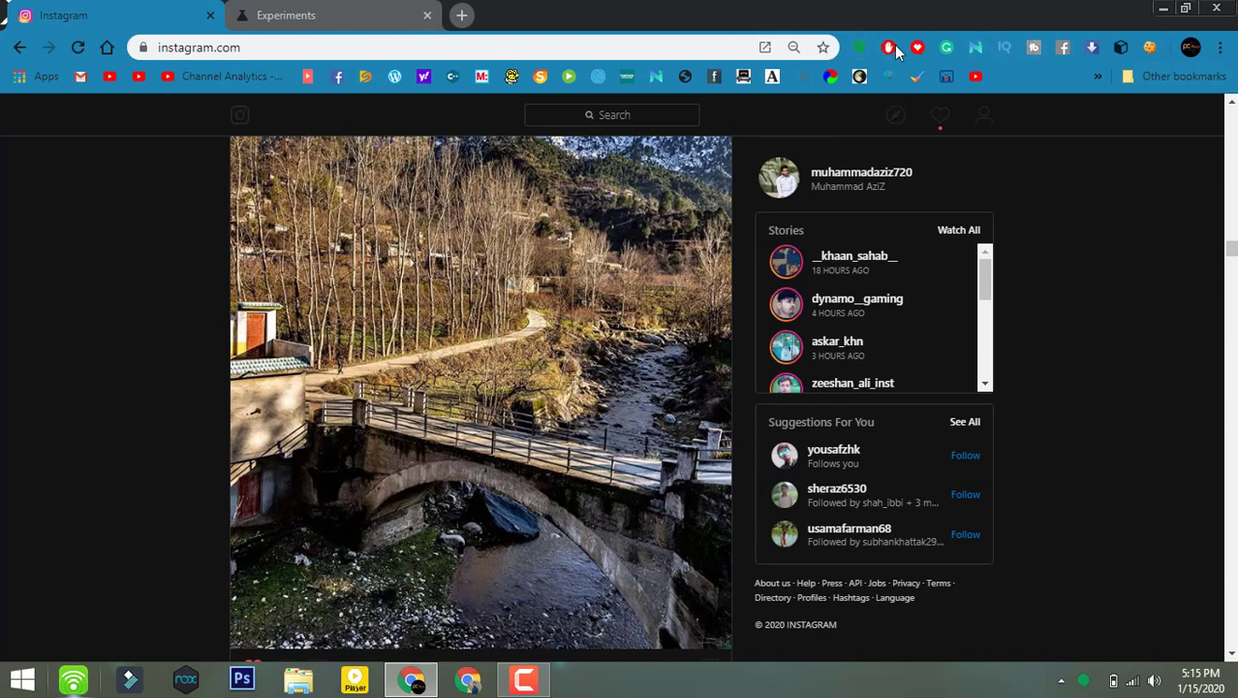
pyautogui.scroll(-12, 458, 603)
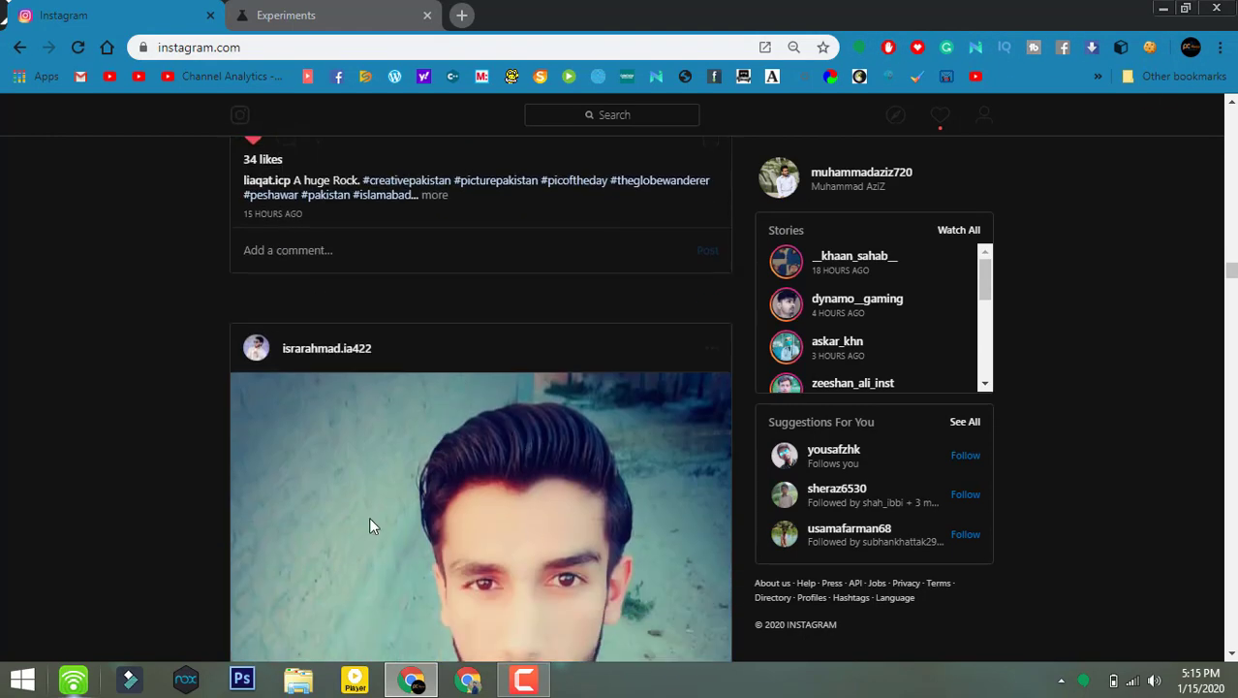
pyautogui.scroll(-12, 493, 463)
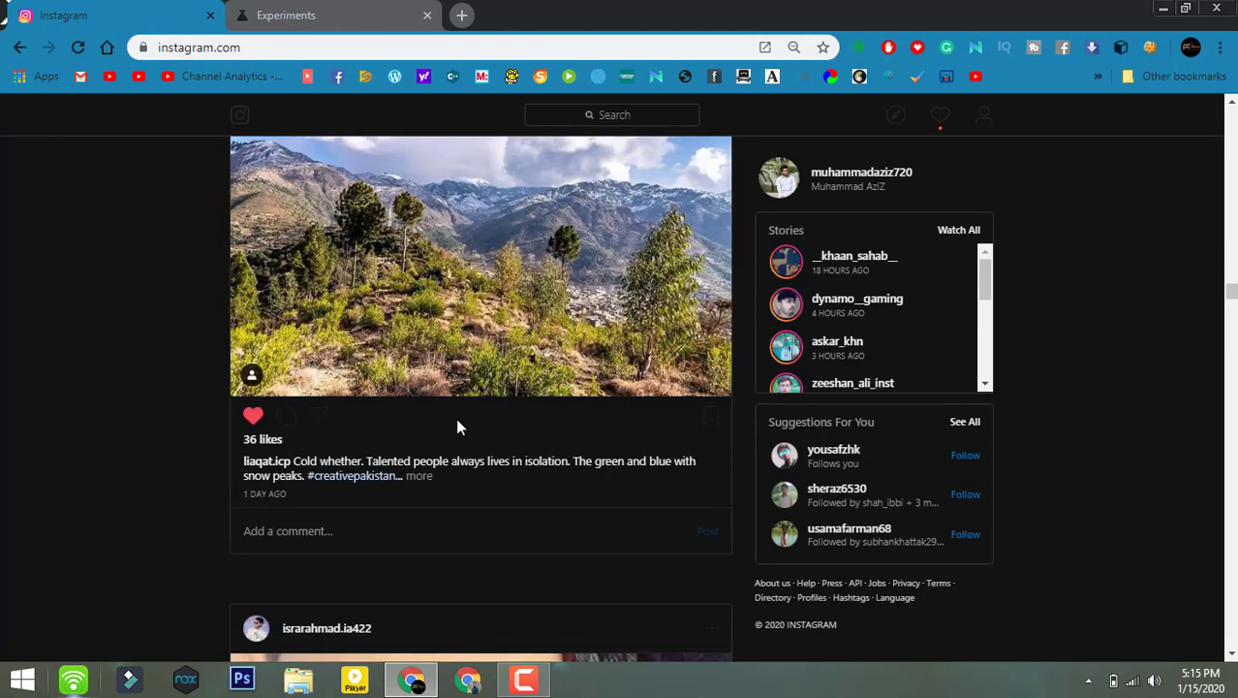
pyautogui.scroll(-12, 326, 464)
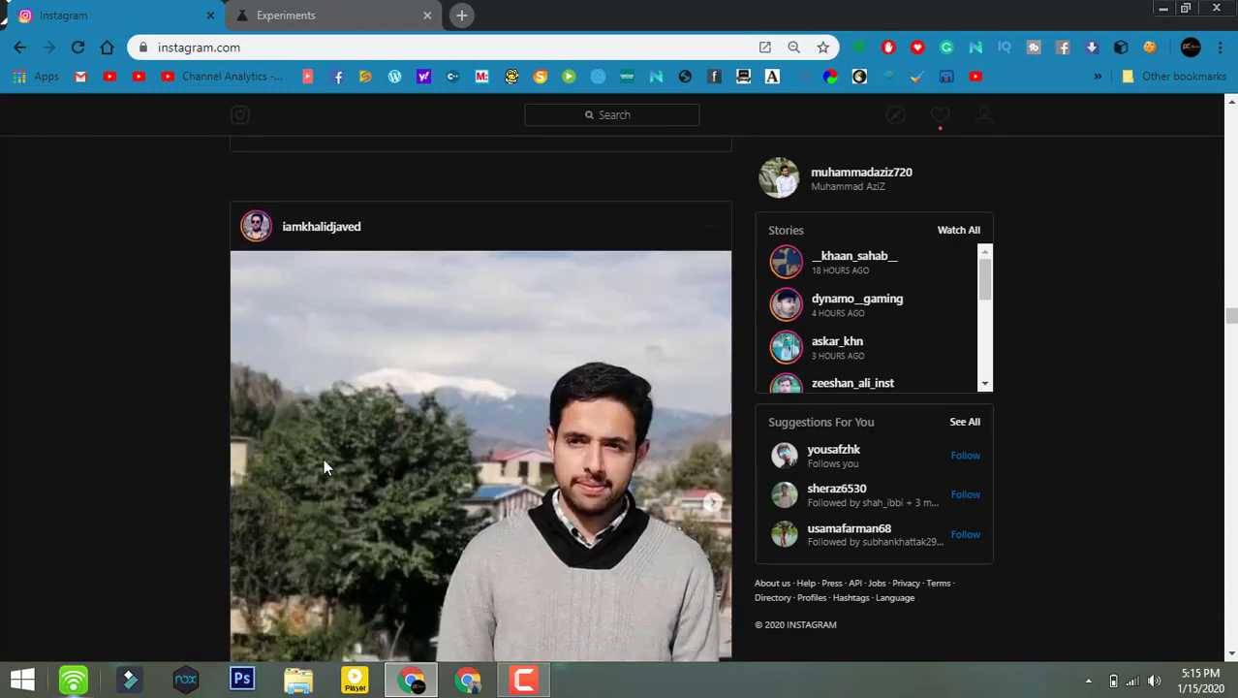
pyautogui.scroll(-12, 325, 466)
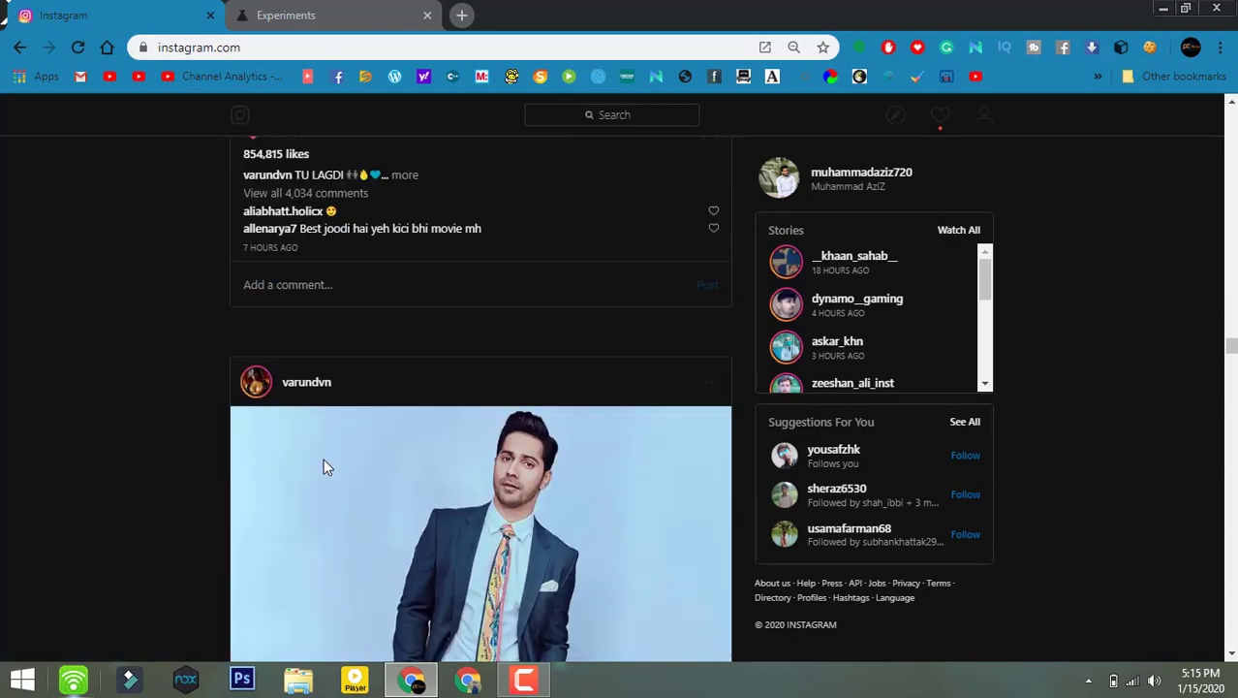
pyautogui.scroll(-12, 325, 467)
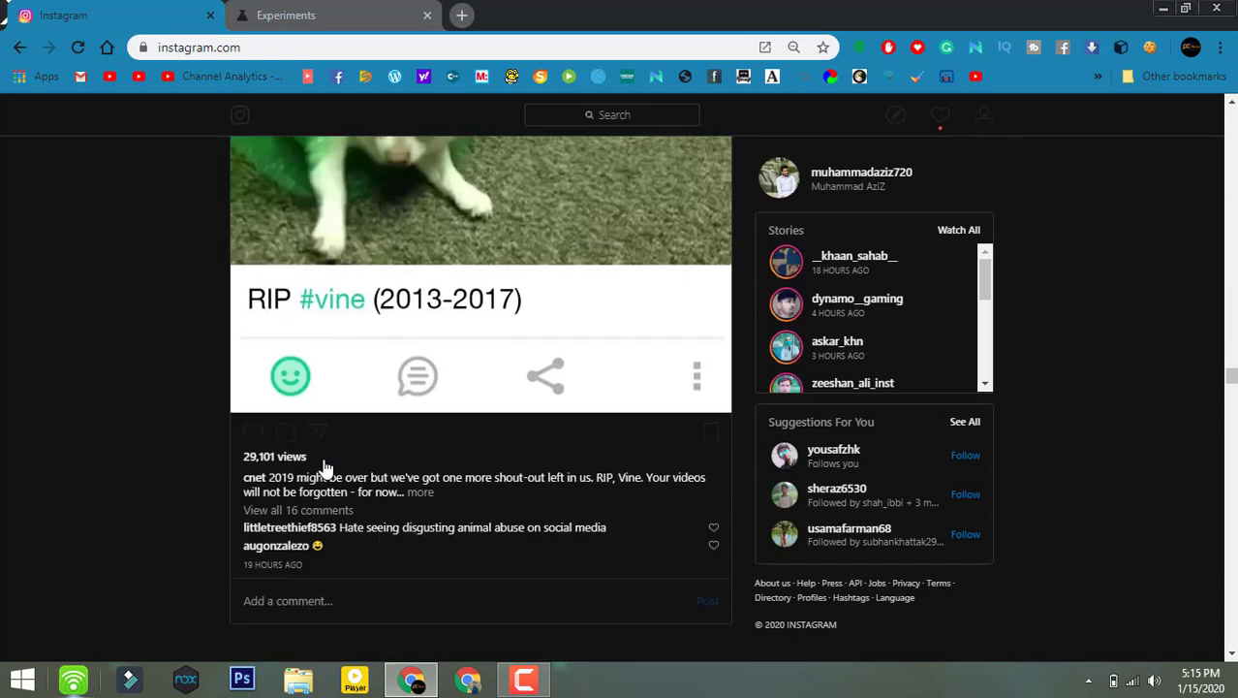
pyautogui.scroll(-4, 323, 467)
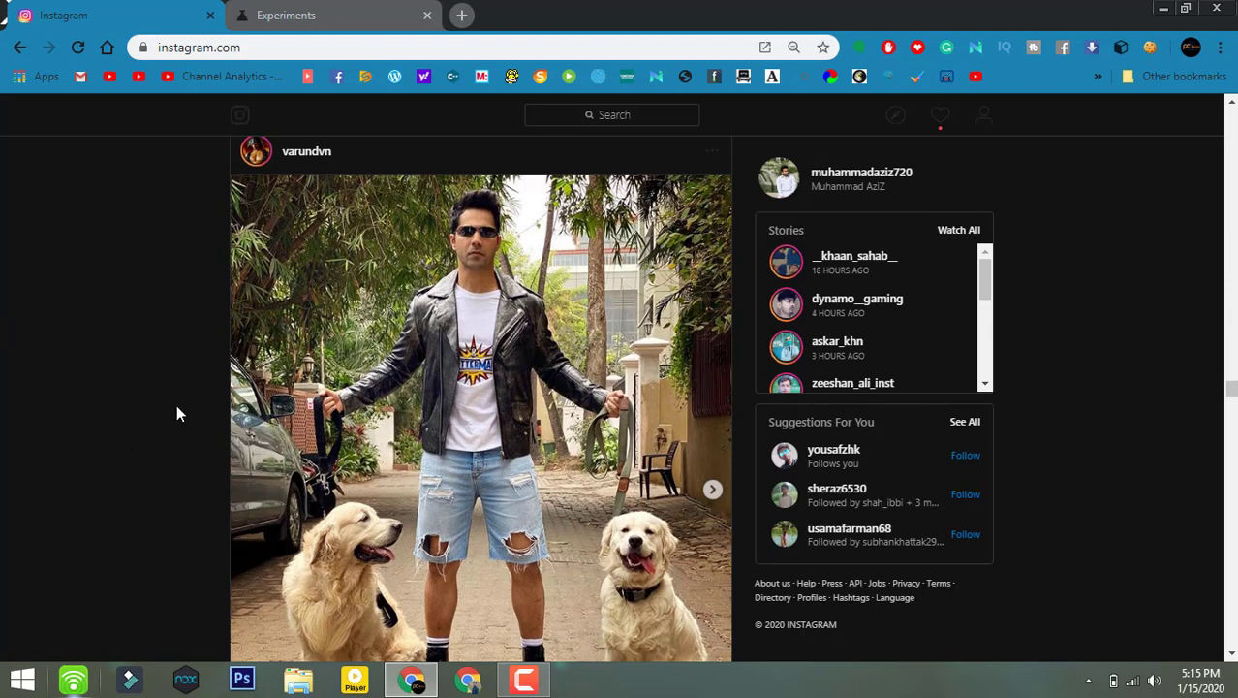
# Set the "Force Dark Mode for Web Contents" flag on the Experiments page back to Default and relaunch the browser
pyautogui.click(320, 15)
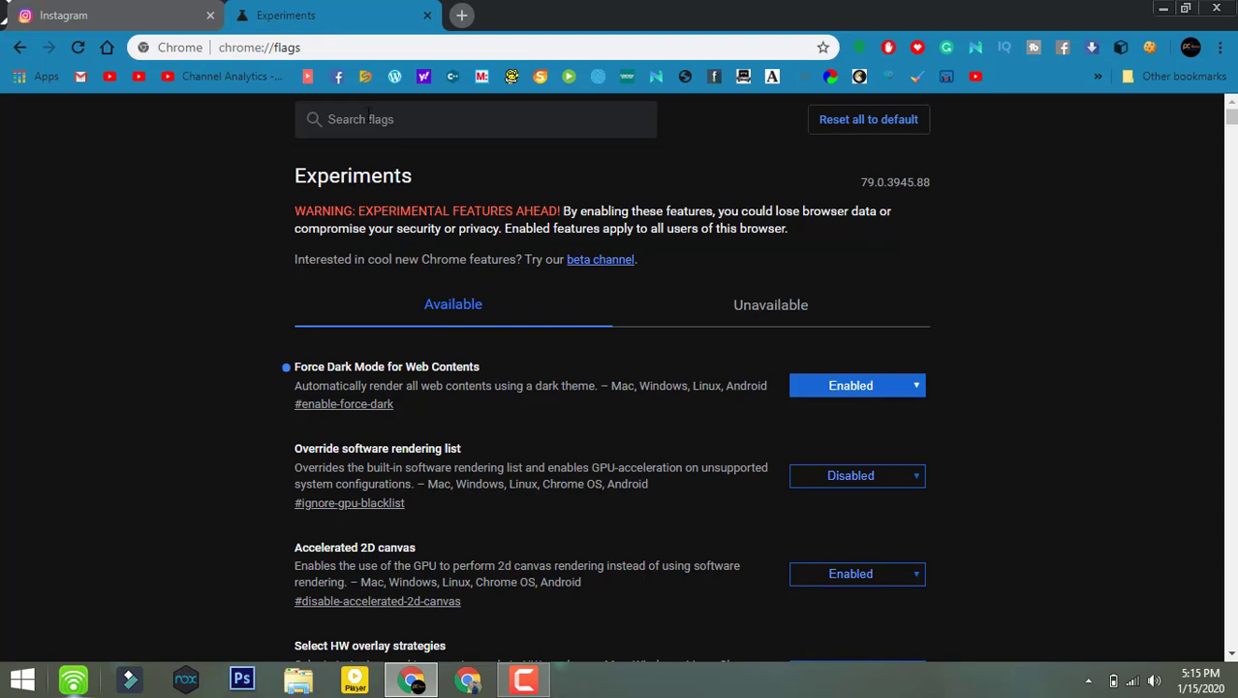
pyautogui.doubleClick(312, 366)
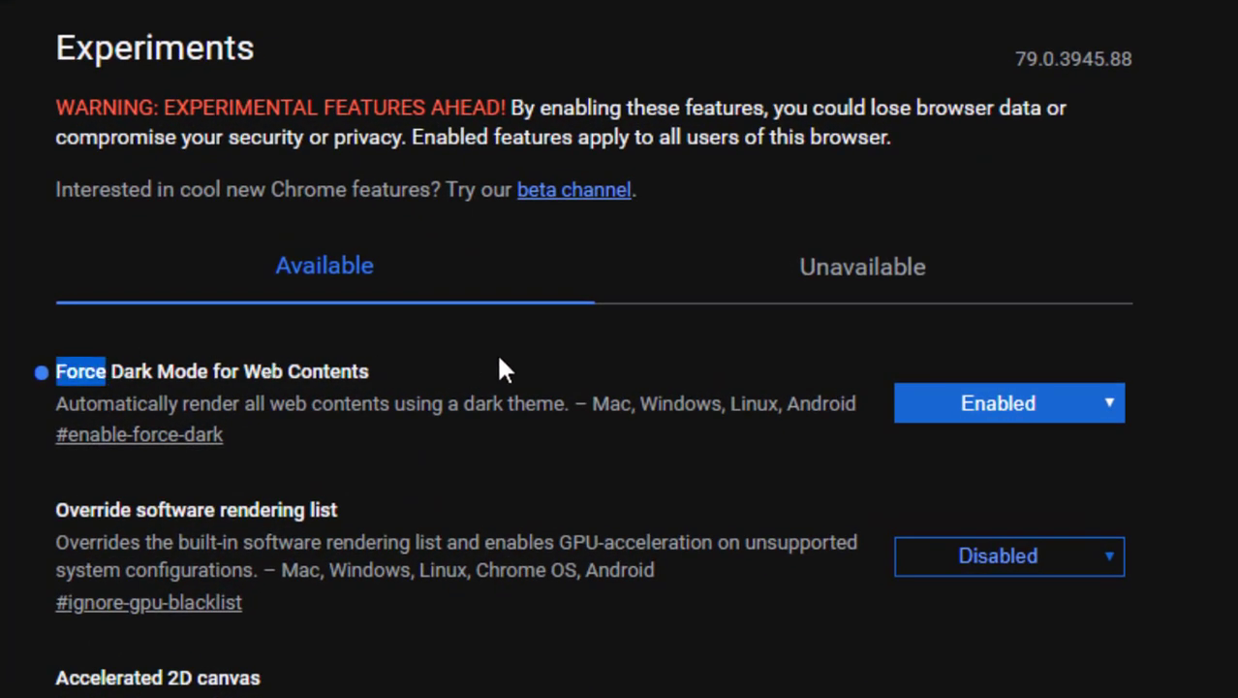
pyautogui.click(973, 400)
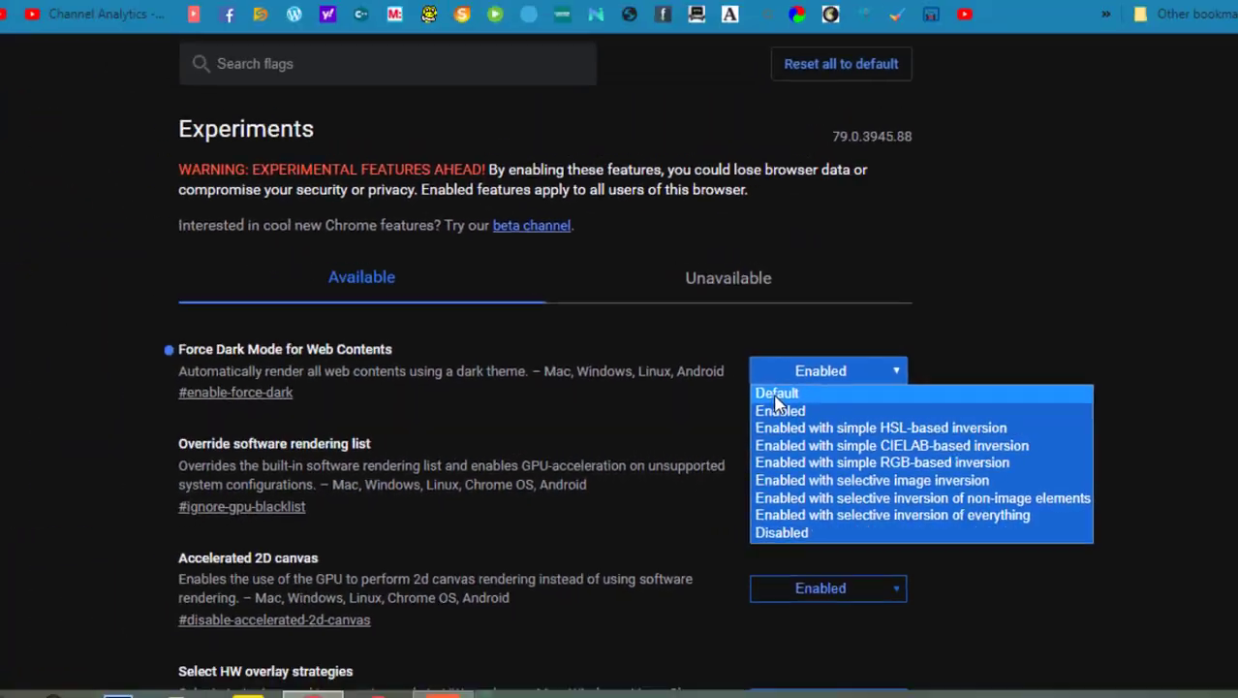
pyautogui.click(649, 352)
pyautogui.click(1103, 618)
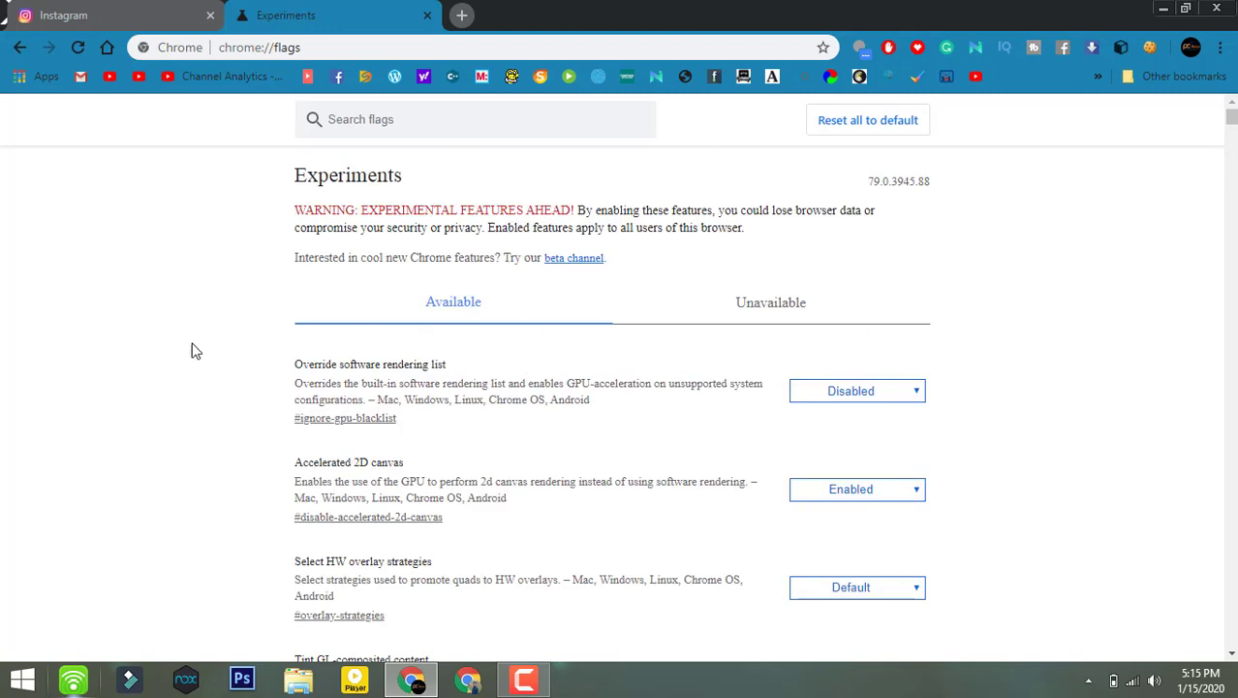
# Return to the Instagram feed and check how its posts and sidebar are rendered with the dark mode flag at Default
pyautogui.click(136, 13)
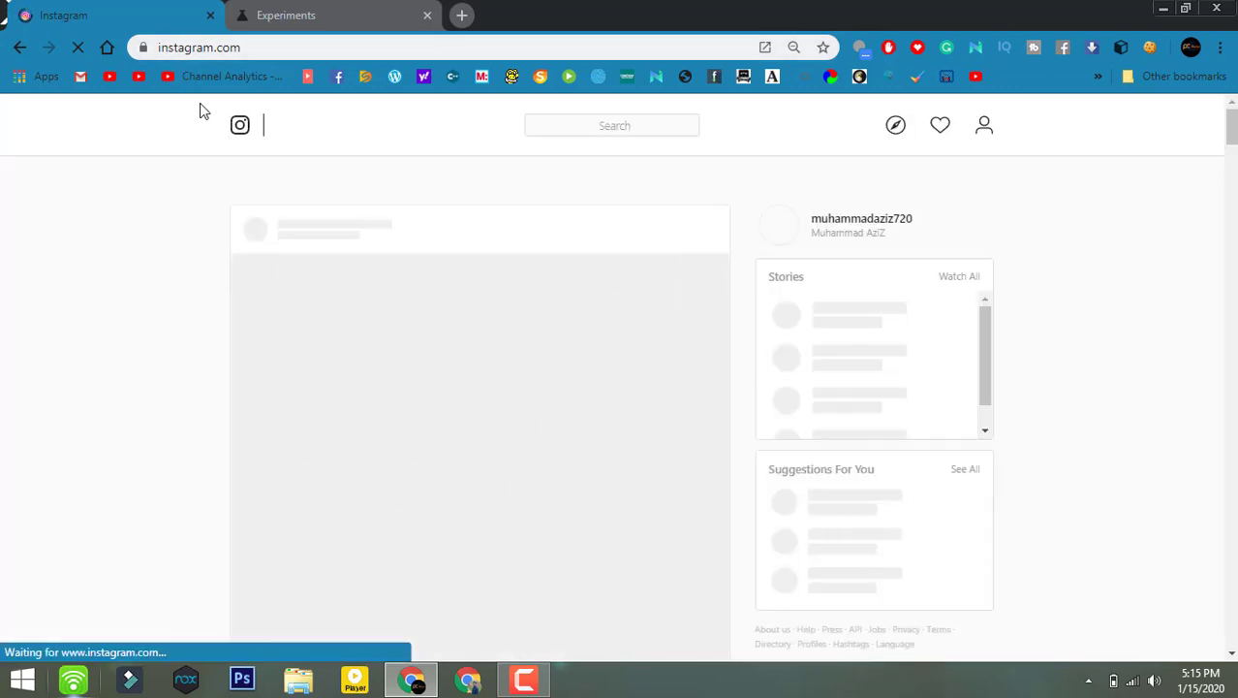
pyautogui.scroll(-5, 377, 310)
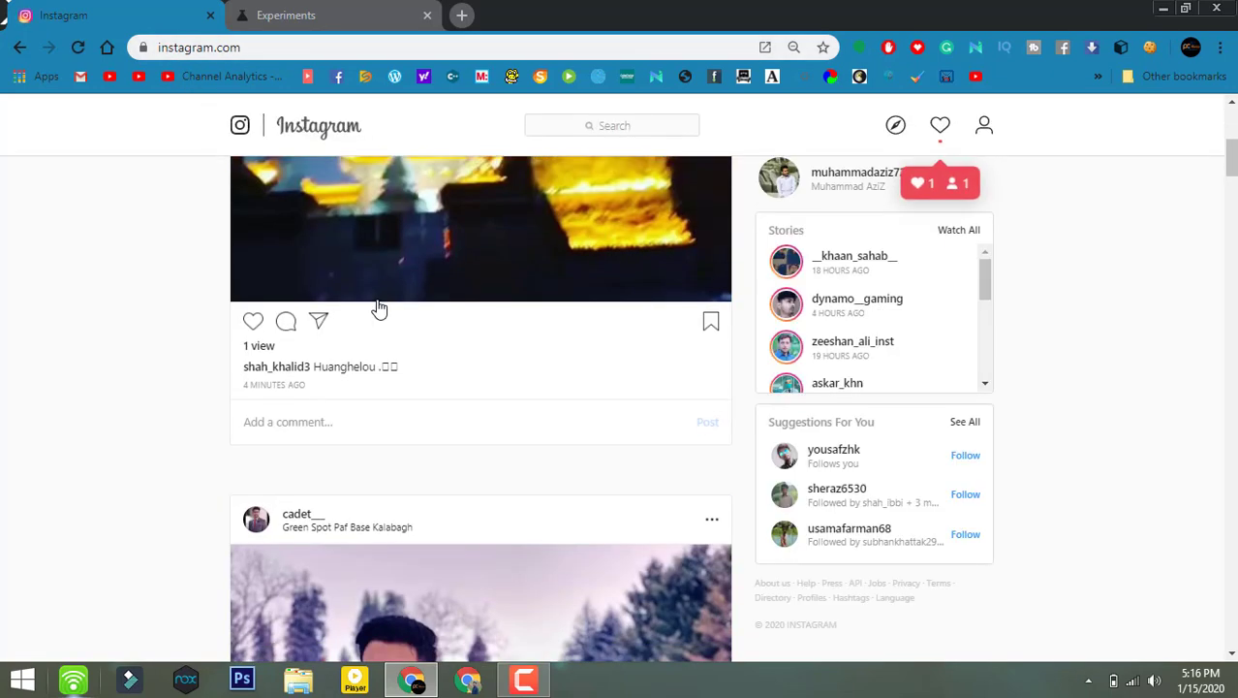
pyautogui.scroll(-5, 379, 308)
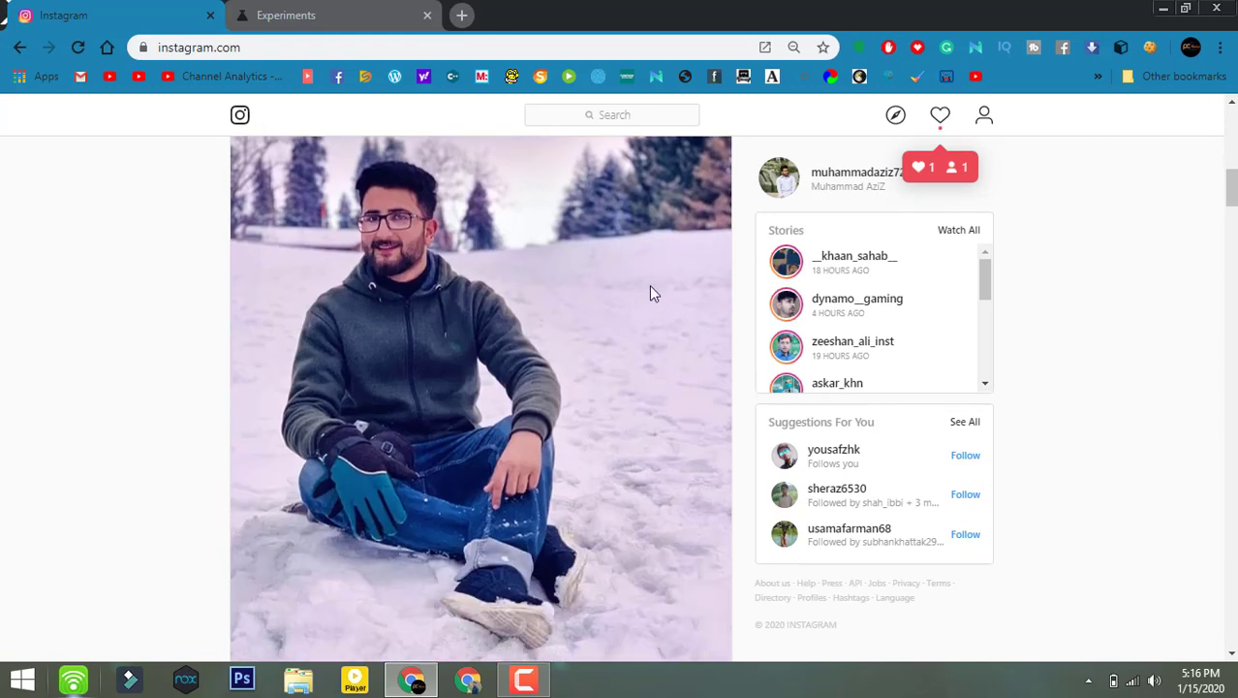